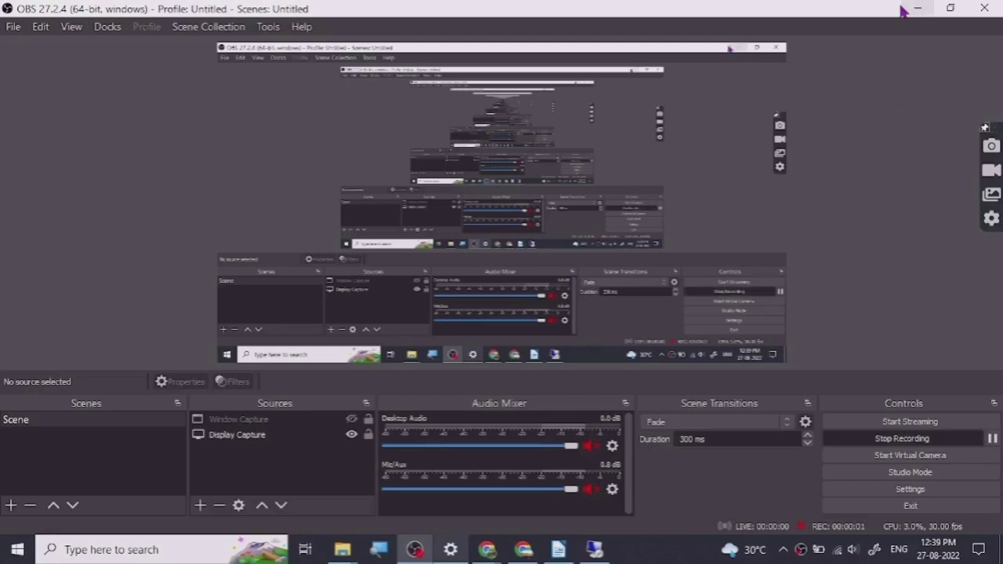
Bring up the Jot Form YouTube video and scroll through its channel description
{"action": "left_click", "coordinate": [915, 9]}
{"action": "scroll", "coordinate": [260, 345], "scroll_direction": "up", "scroll_amount": 4}
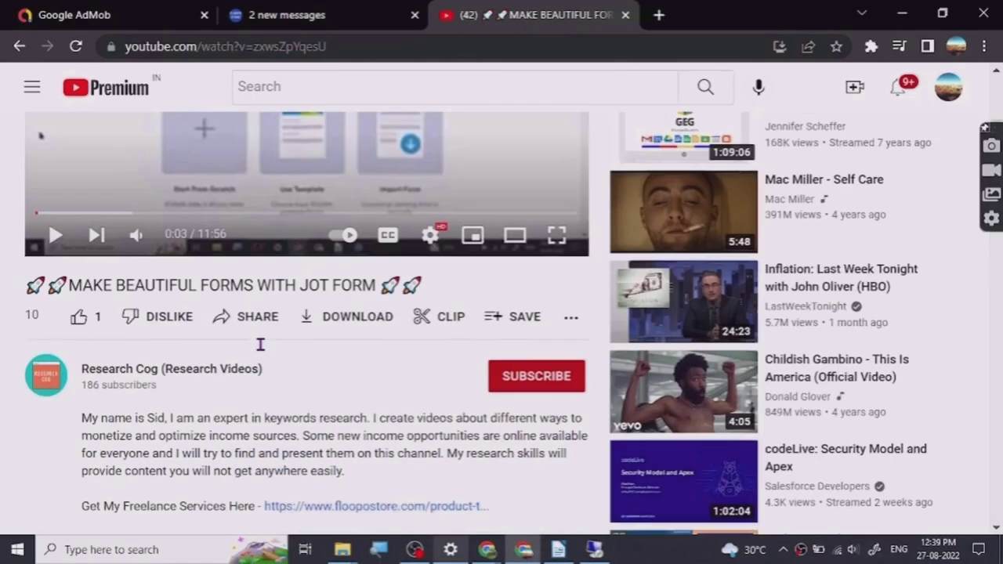
{"action": "scroll", "coordinate": [258, 337], "scroll_direction": "down", "scroll_amount": 4}
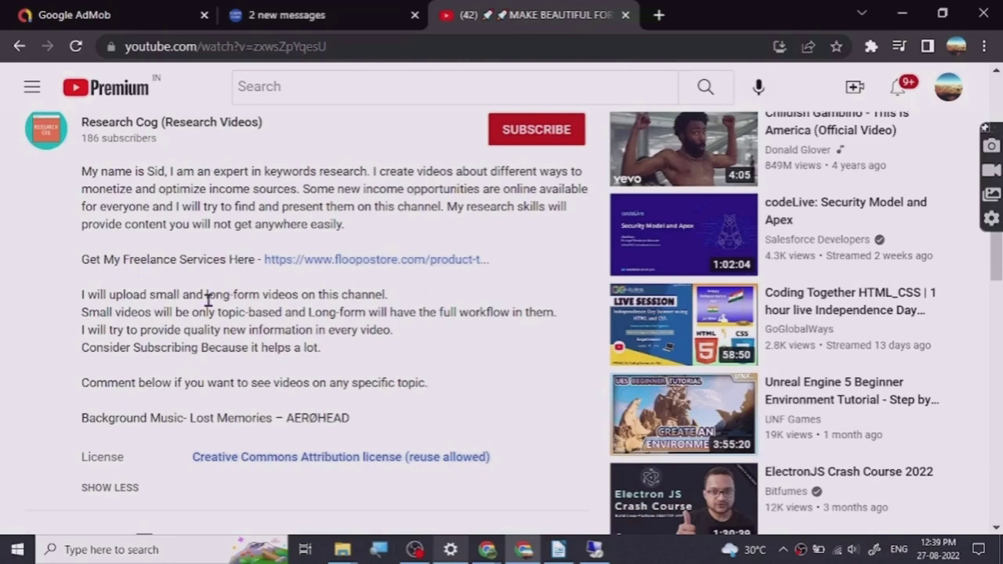
{"action": "scroll", "coordinate": [206, 299], "scroll_direction": "up", "scroll_amount": 2}
{"action": "scroll", "coordinate": [181, 350], "scroll_direction": "down", "scroll_amount": 2}
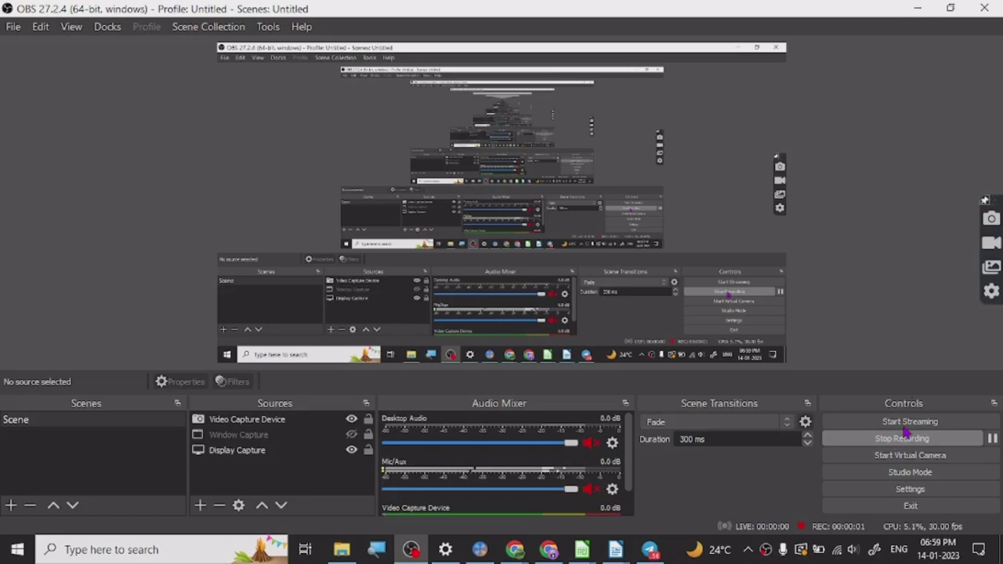
Review the installed AIPRM for SEO store listing, then switch to the 'SEO Ranking Quickly Tips' chat
{"action": "left_click", "coordinate": [918, 8]}
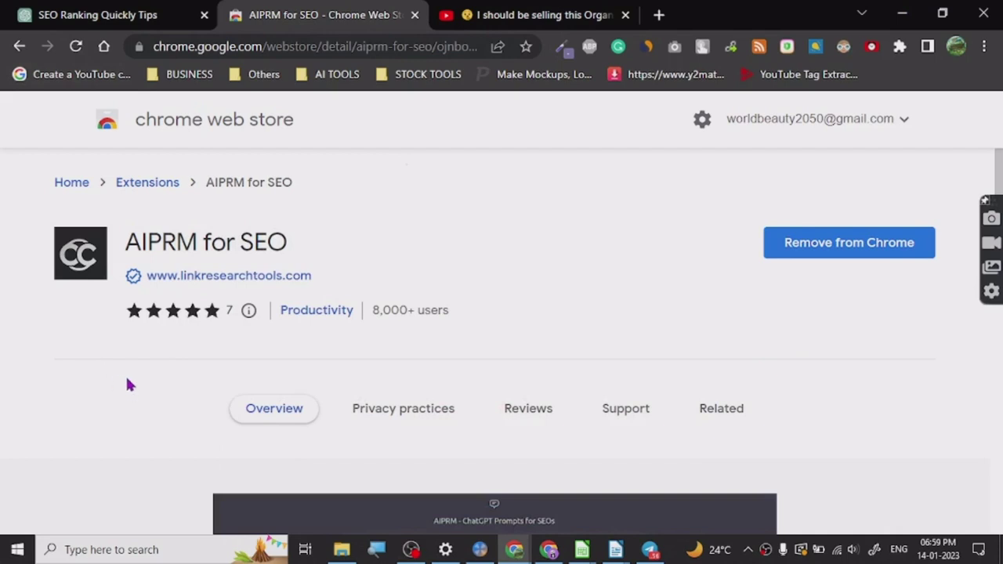
{"action": "scroll", "coordinate": [145, 348], "scroll_direction": "down", "scroll_amount": 1}
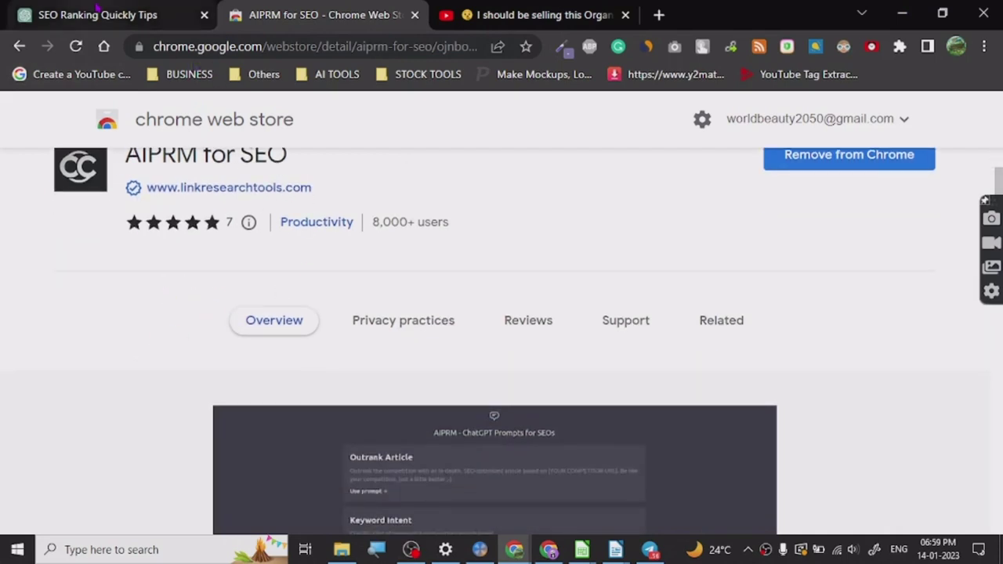
{"action": "left_click", "coordinate": [124, 15]}
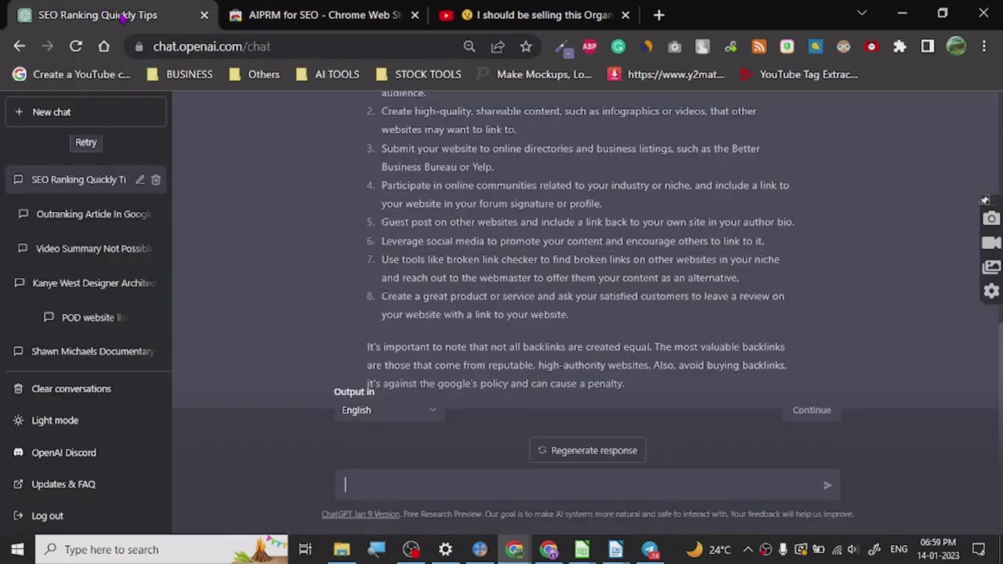
{"action": "mouse_move", "coordinate": [616, 549]}
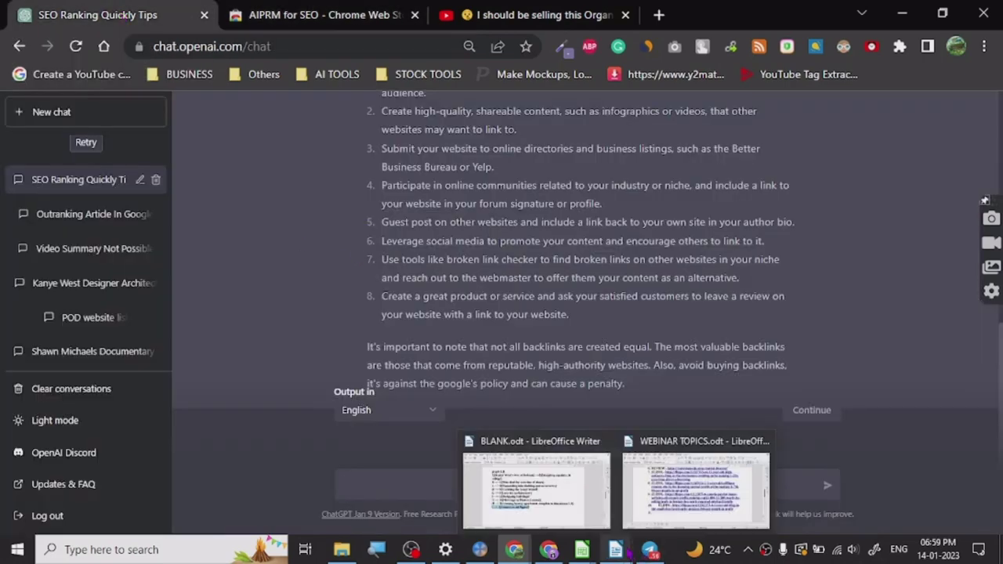
Bring BLANK.odt forward and add three empty lines below the graph text
{"action": "left_click", "coordinate": [562, 481]}
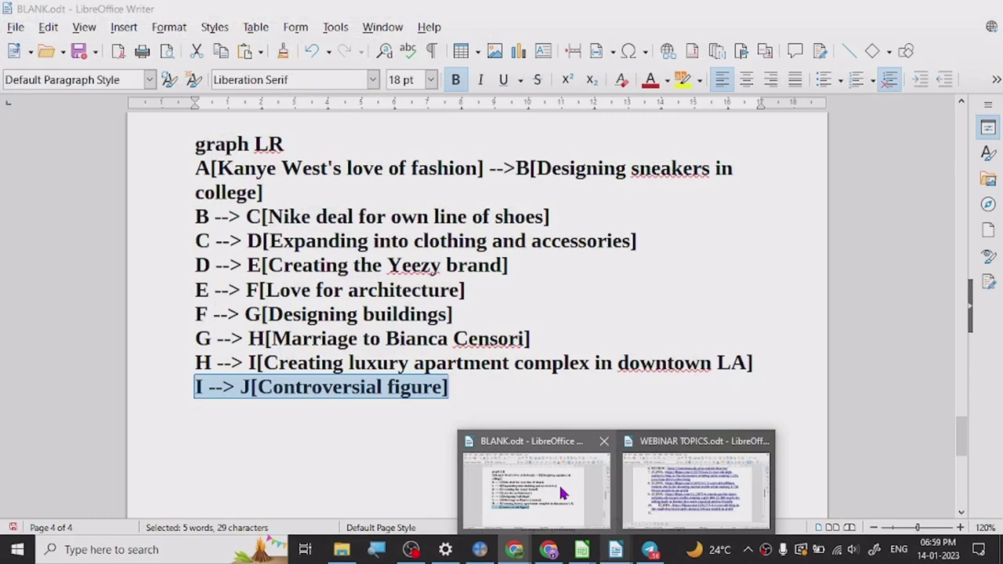
{"action": "scroll", "coordinate": [447, 409], "scroll_direction": "down", "scroll_amount": 2}
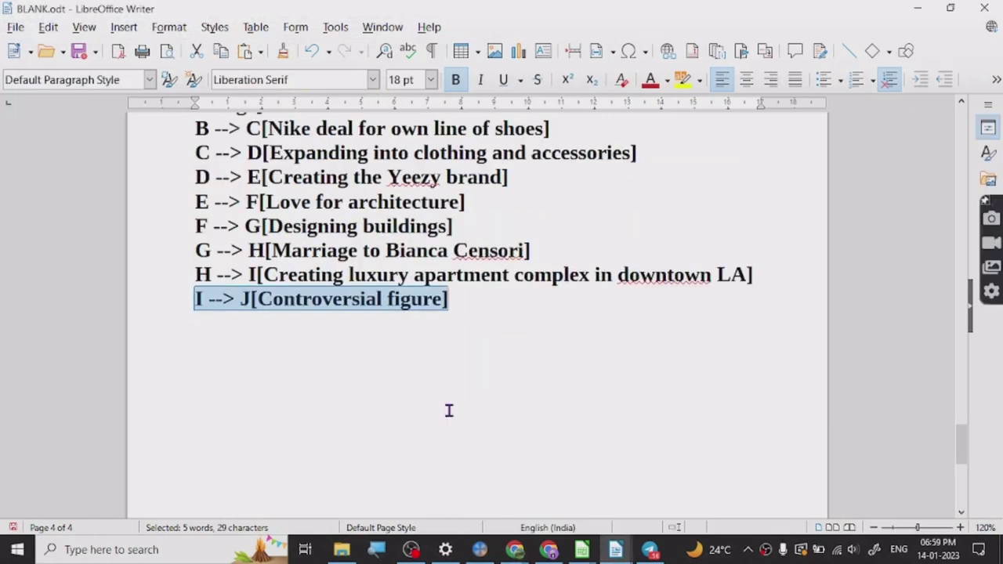
{"action": "left_click", "coordinate": [451, 408]}
{"action": "scroll", "coordinate": [472, 378], "scroll_direction": "down", "scroll_amount": 4}
{"action": "key", "text": "Return"}
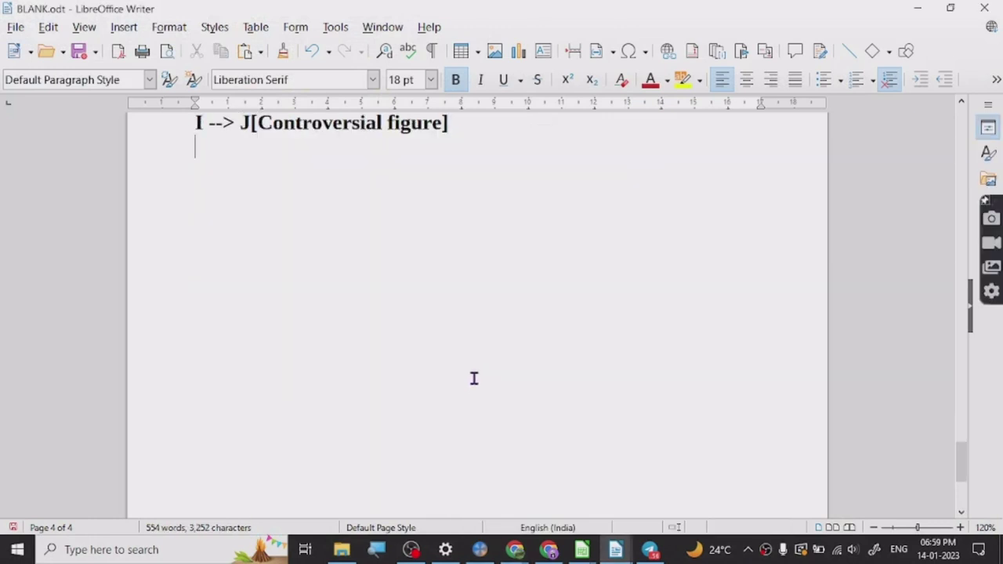
{"action": "key", "text": "Return"}
{"action": "key", "text": "Return"}
{"action": "key", "text": "Return"}
{"action": "key", "text": "Return"}
{"action": "key", "text": "Return"}
{"action": "key", "text": "Return"}
{"action": "key", "text": "Return"}
{"action": "key", "text": "Return"}
{"action": "key", "text": "Return"}
{"action": "key", "text": "Return"}
{"action": "key", "text": "Return"}
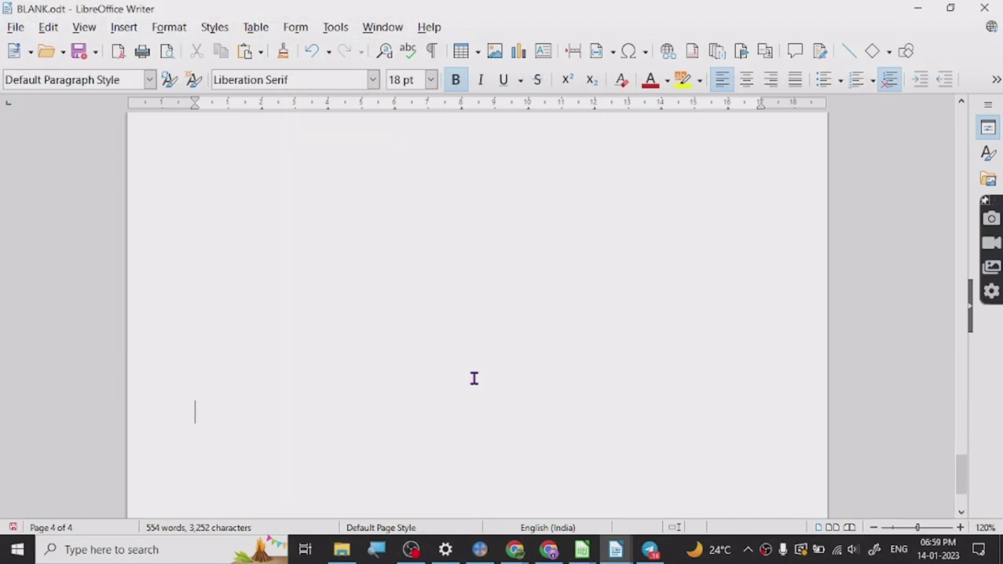
{"action": "key", "text": "Return"}
{"action": "key", "text": "Return"}
Type the heading 'CHAT GPT – An AI – TEXT' near the page top, correcting typos
{"action": "left_click", "coordinate": [201, 165]}
{"action": "type", "text": "CHAT "}
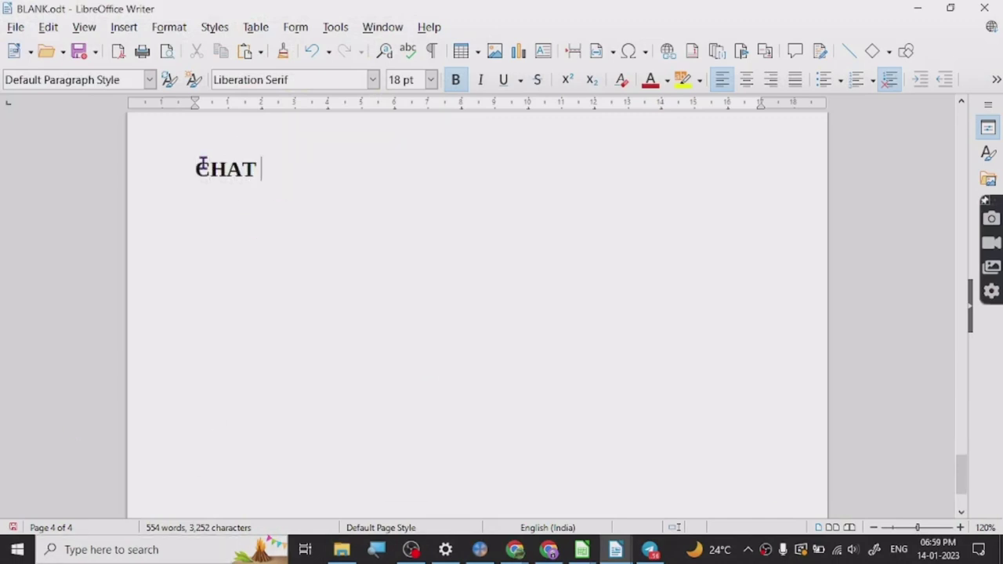
{"action": "type", "text": "GPT - "}
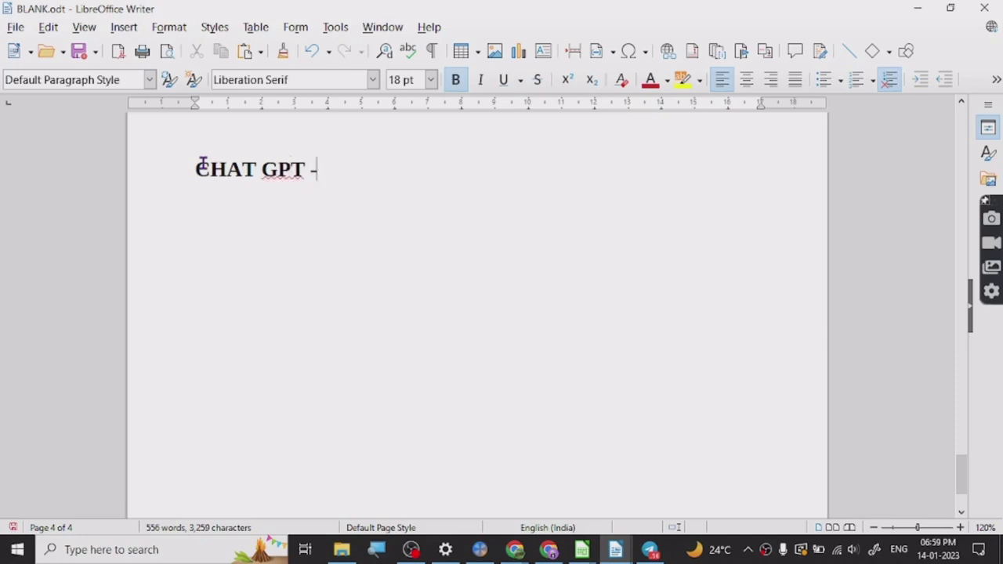
{"action": "type", "text": "A"}
{"action": "key", "text": "BackSpace"}
{"action": "type", "text": "N AI"}
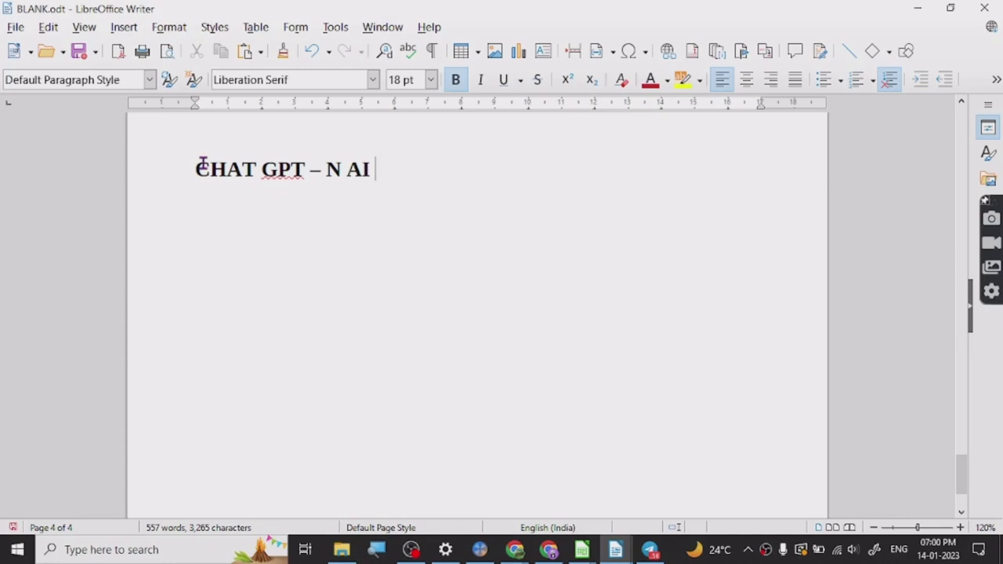
{"action": "key", "text": "BackSpace"}
{"action": "key", "text": "BackSpace"}
{"action": "key", "text": "BackSpace"}
{"action": "key", "text": "BackSpace"}
{"action": "key", "text": "BackSpace"}
{"action": "type", "text": "An "}
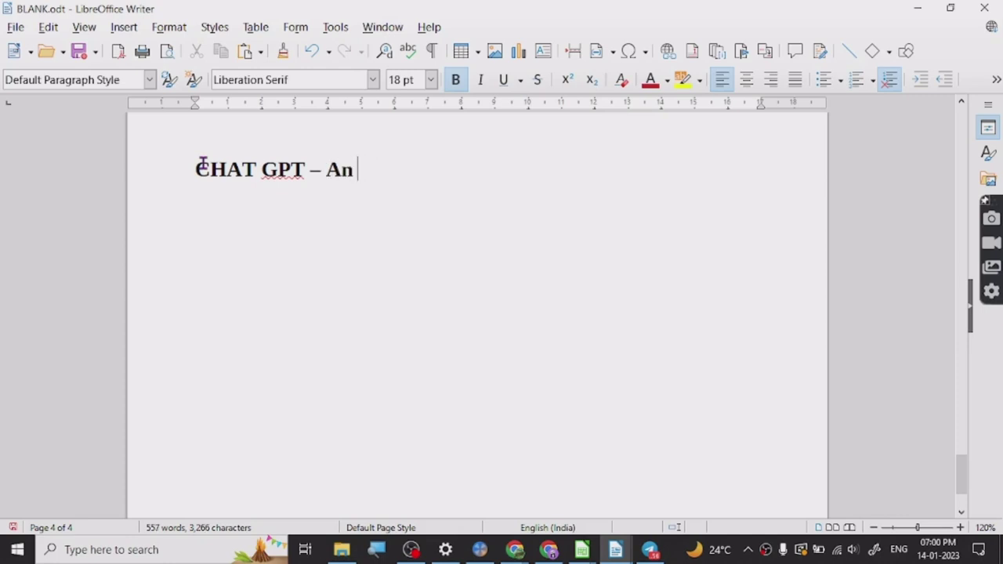
{"action": "type", "text": "AI - "}
{"action": "type", "text": "TEXZ"}
{"action": "key", "text": "BackSpace"}
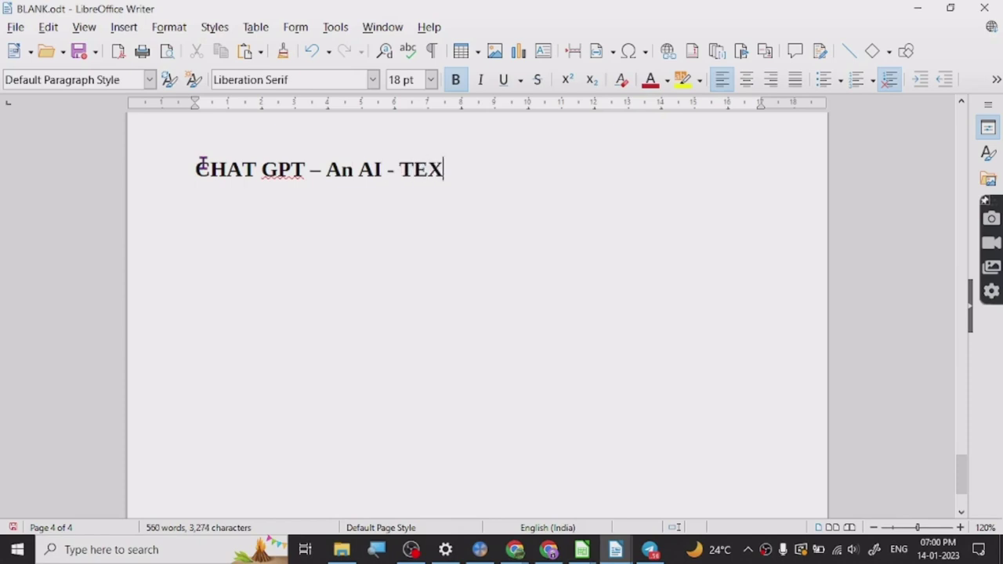
{"action": "type", "text": "T"}
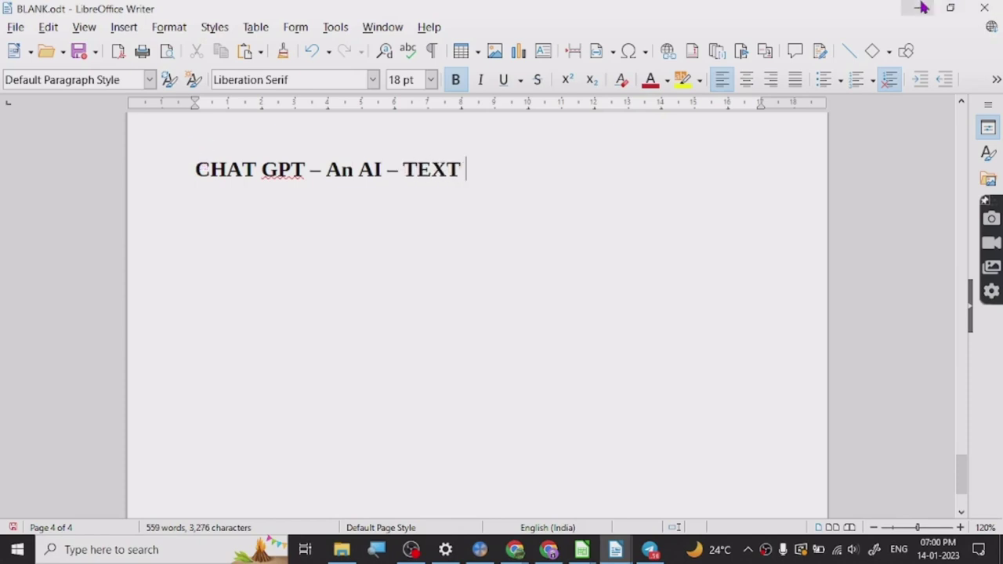
Compose the ChatGPT message 'write me facts about cats', fixing typos along the way
{"action": "left_click", "coordinate": [921, 7]}
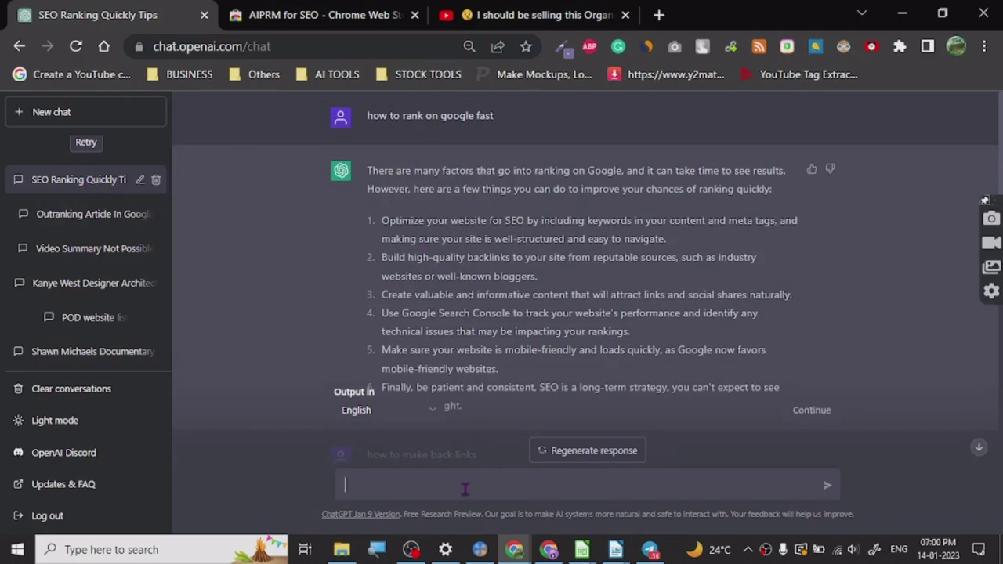
{"action": "type", "text": "wr"}
{"action": "type", "text": "ite e"}
{"action": "key", "text": "BackSpace"}
{"action": "type", "text": "me "}
{"action": "type", "text": "an"}
{"action": "type", "text": " c"}
{"action": "type", "text": "at"}
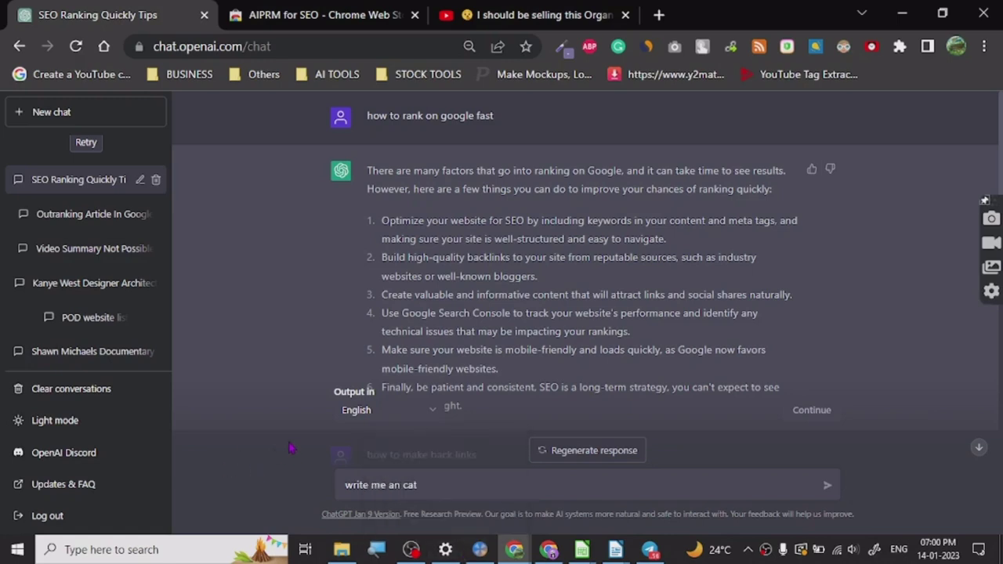
{"action": "double_click", "coordinate": [394, 486]}
{"action": "type", "text": "somet"}
{"action": "type", "text": "hing"}
{"action": "key", "text": "BackSpace"}
{"action": "key", "text": "BackSpace"}
{"action": "key", "text": "BackSpace"}
{"action": "key", "text": "BackSpace"}
{"action": "key", "text": "BackSpace"}
{"action": "key", "text": "BackSpace"}
{"action": "key", "text": "BackSpace"}
{"action": "key", "text": "BackSpace"}
{"action": "key", "text": "BackSpace"}
{"action": "type", "text": "facts "}
{"action": "type", "text": "abot"}
{"action": "key", "text": "BackSpace"}
{"action": "key", "text": "BackSpace"}
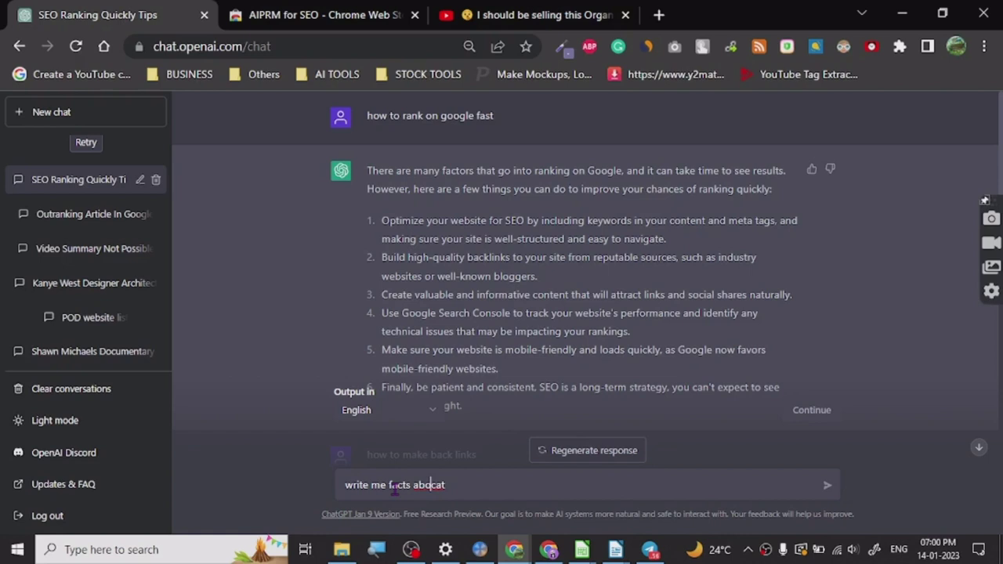
{"action": "type", "text": "ut"}
{"action": "key", "text": "End"}
{"action": "type", "text": "s"}
Send the cats prompt, reload the chat after the error, and return to the AIPRM store page
{"action": "key", "text": "Return"}
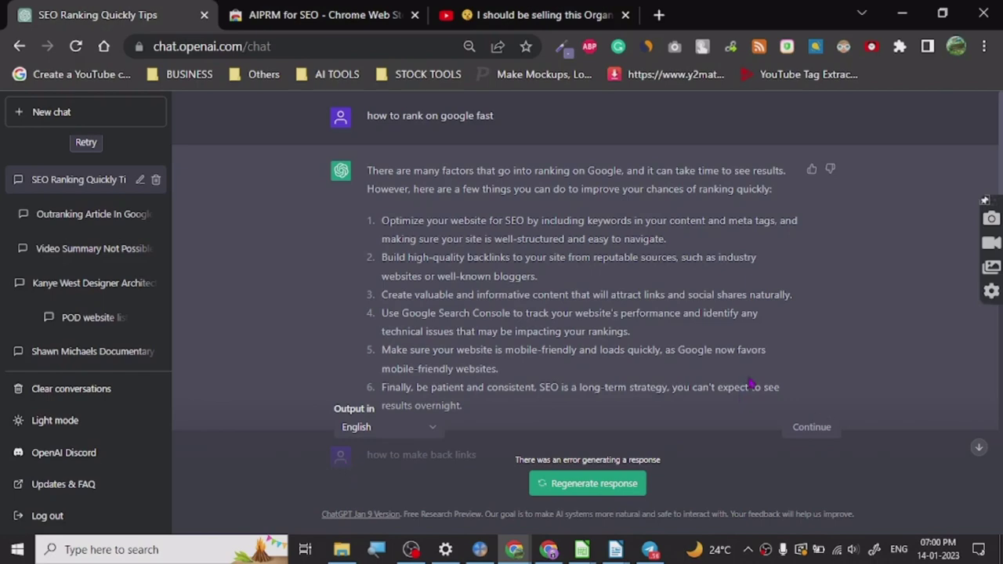
{"action": "scroll", "coordinate": [748, 383], "scroll_direction": "down", "scroll_amount": 6}
{"action": "scroll", "coordinate": [748, 384], "scroll_direction": "down", "scroll_amount": 4}
{"action": "left_click", "coordinate": [69, 112]}
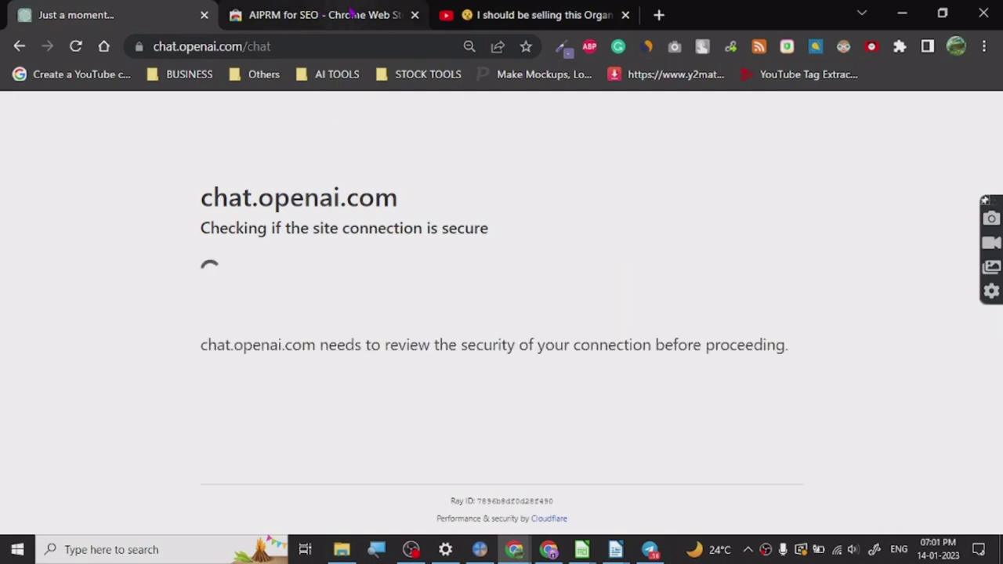
{"action": "left_click", "coordinate": [352, 12]}
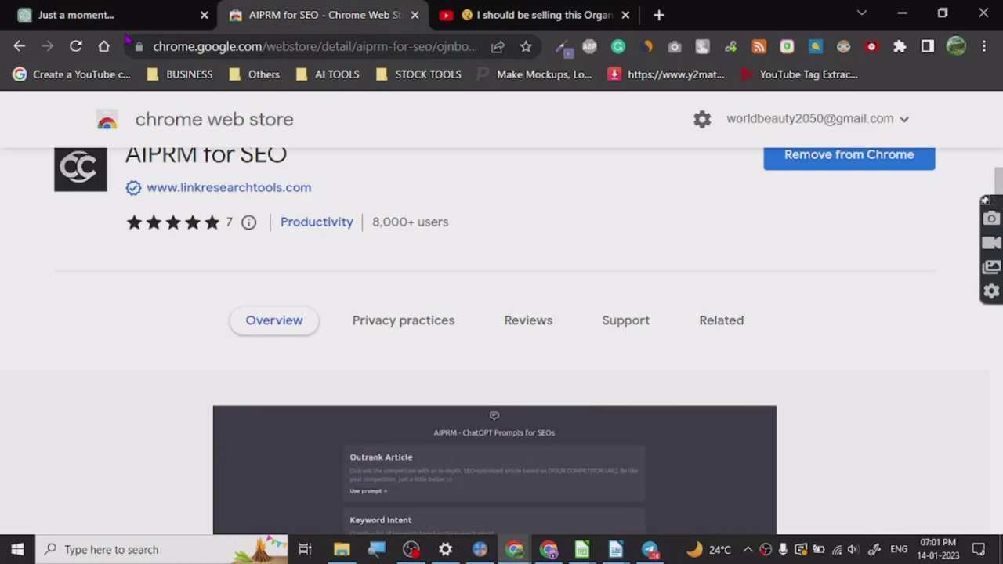
Switch to the YouTube SEO video and scroll through its description and comments
{"action": "key", "text": "ctrl+Tab"}
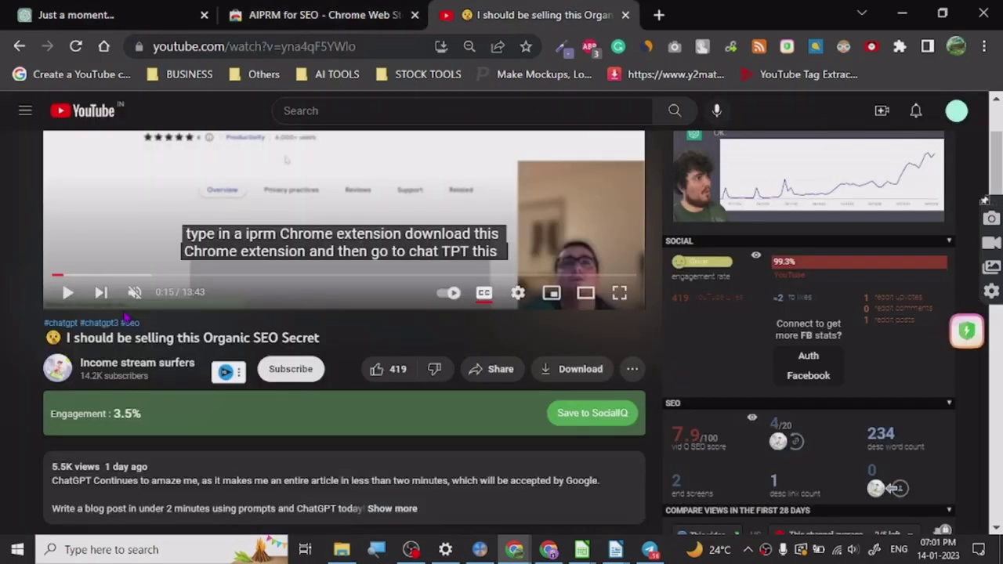
{"action": "scroll", "coordinate": [255, 411], "scroll_direction": "down", "scroll_amount": 1}
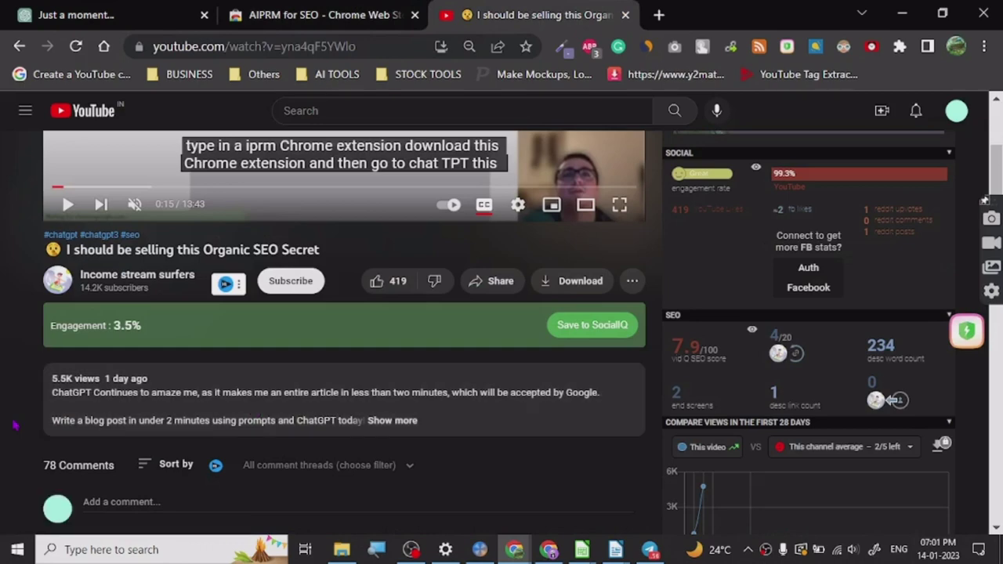
{"action": "scroll", "coordinate": [14, 426], "scroll_direction": "up", "scroll_amount": 2}
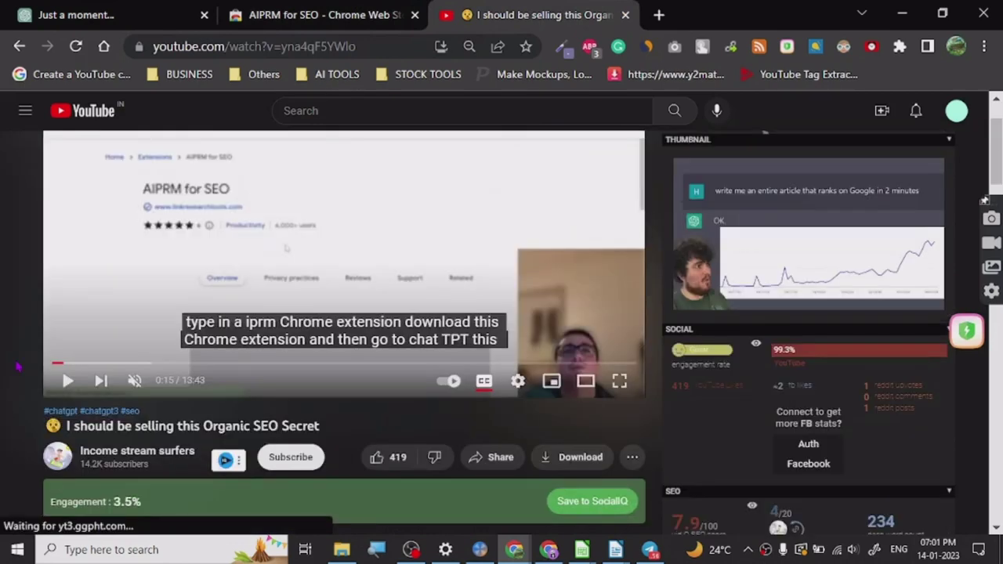
{"action": "scroll", "coordinate": [106, 327], "scroll_direction": "up", "scroll_amount": 1}
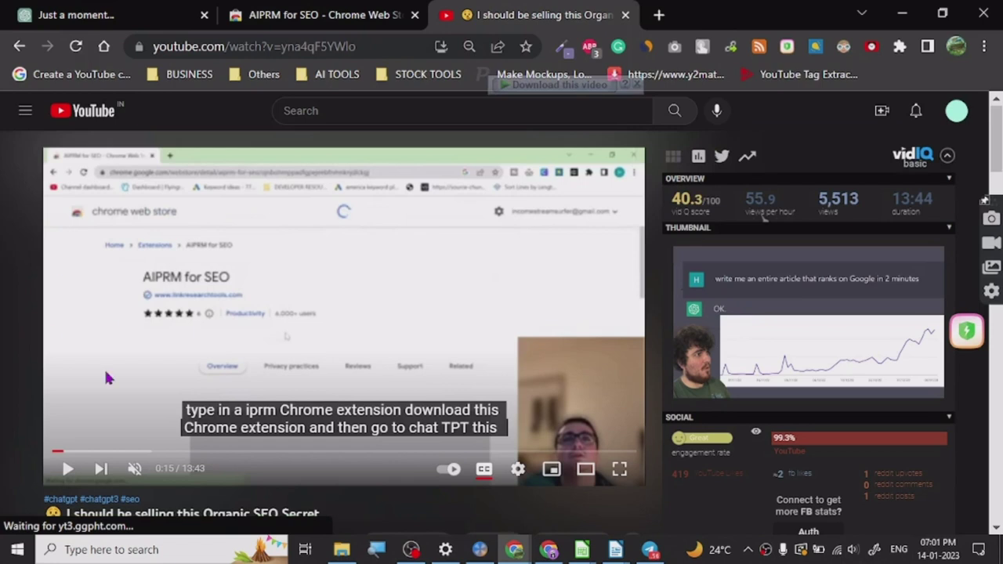
{"action": "scroll", "coordinate": [108, 378], "scroll_direction": "down", "scroll_amount": 1}
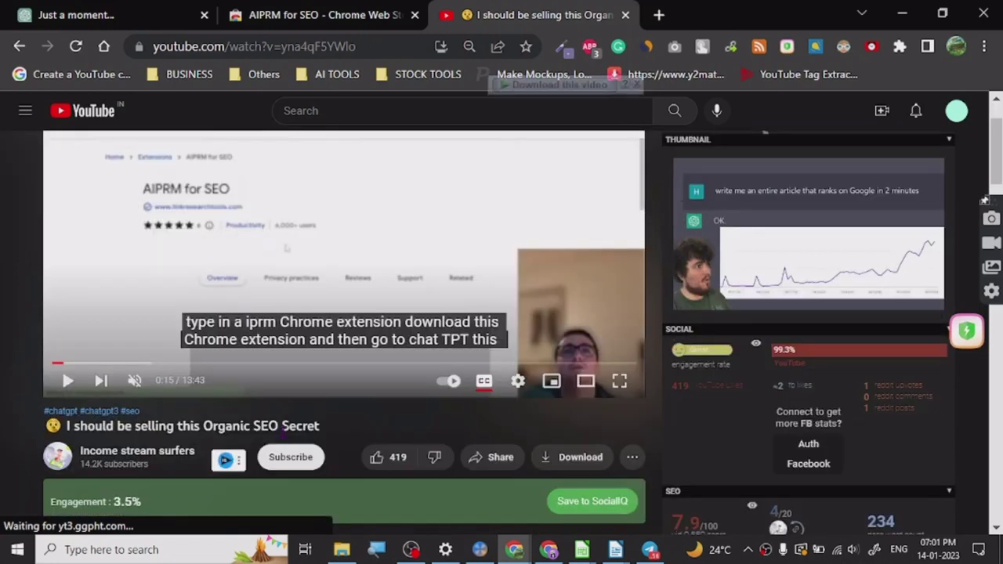
{"action": "scroll", "coordinate": [317, 426], "scroll_direction": "down", "scroll_amount": 1}
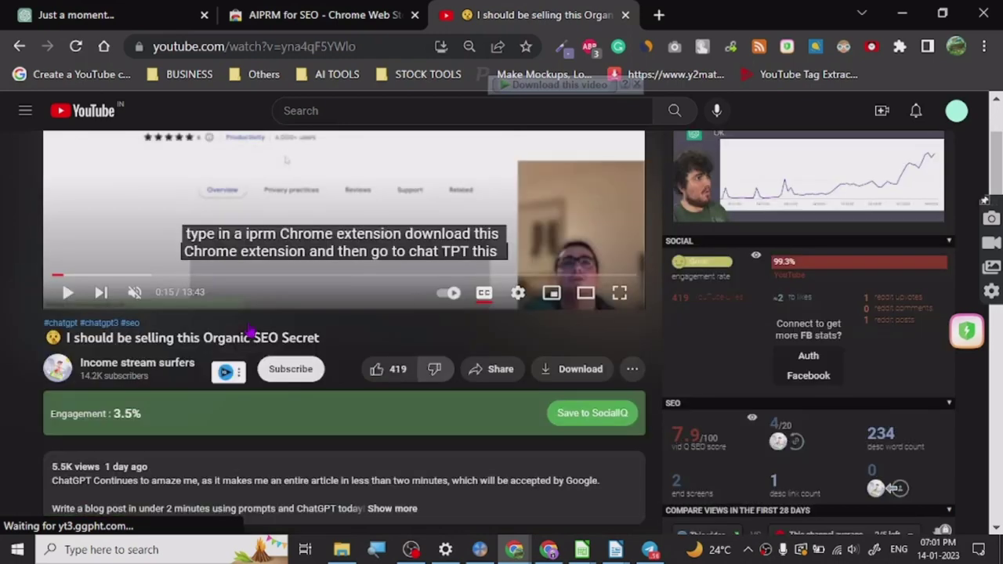
{"action": "scroll", "coordinate": [250, 333], "scroll_direction": "down", "scroll_amount": 2}
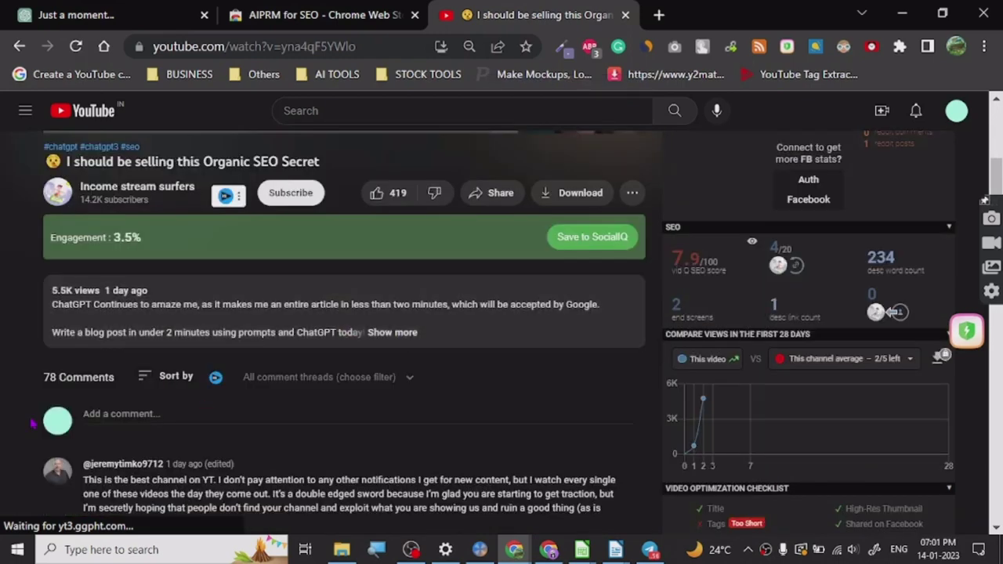
Return to the AIPRM for SEO store listing after a brief look back at the video
{"action": "left_click", "coordinate": [289, 17]}
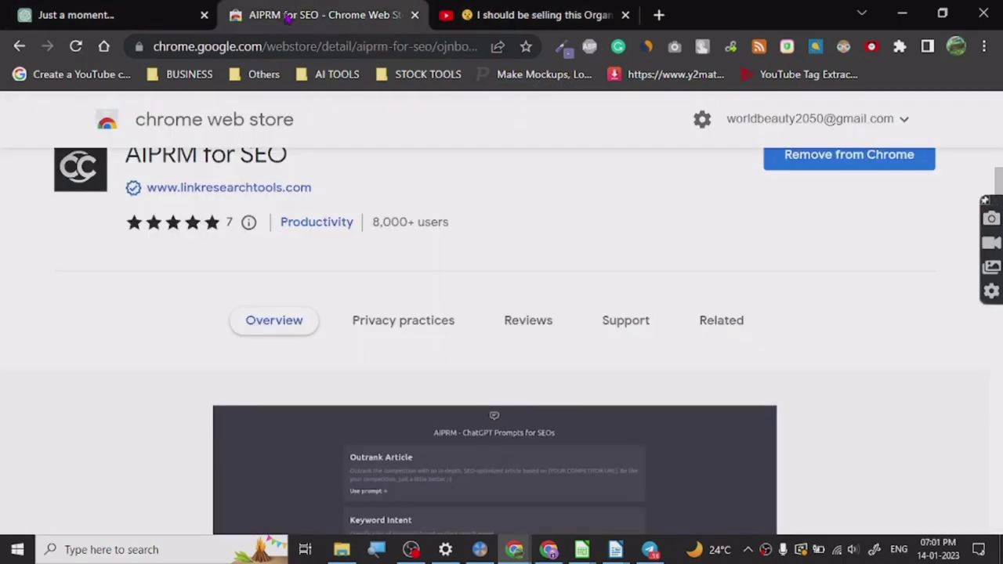
{"action": "left_click", "coordinate": [457, 7]}
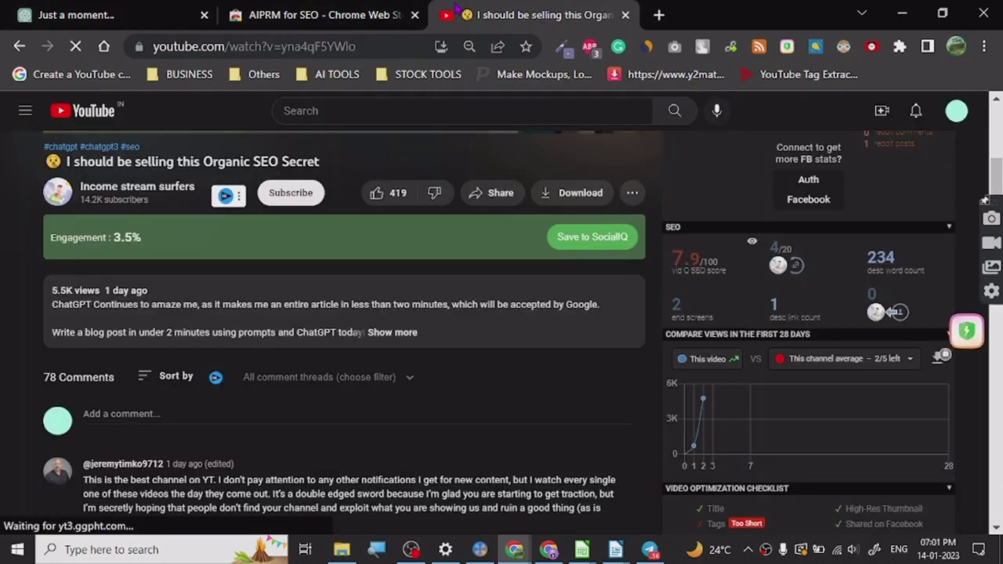
{"action": "scroll", "coordinate": [284, 238], "scroll_direction": "up", "scroll_amount": 5}
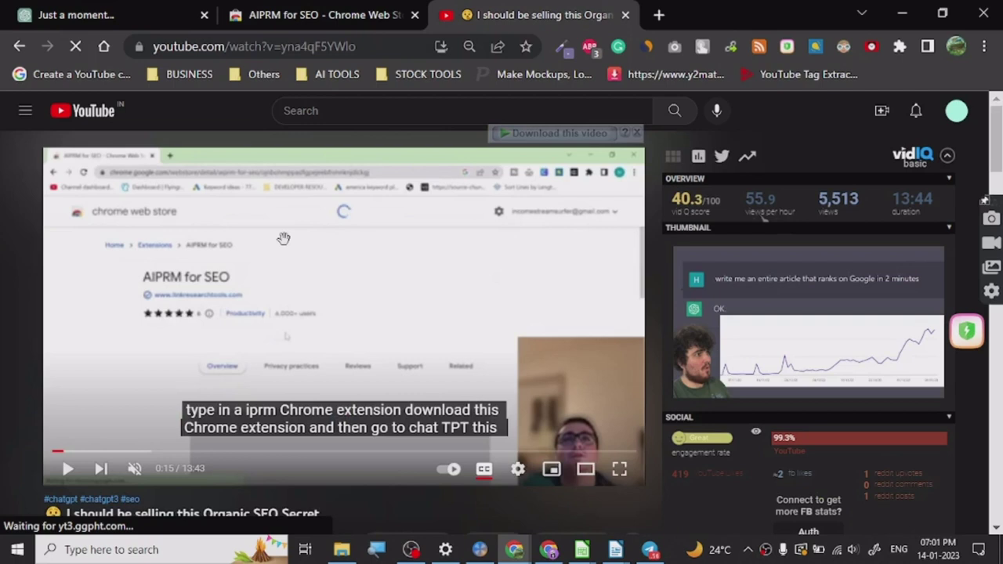
{"action": "left_click", "coordinate": [321, 10]}
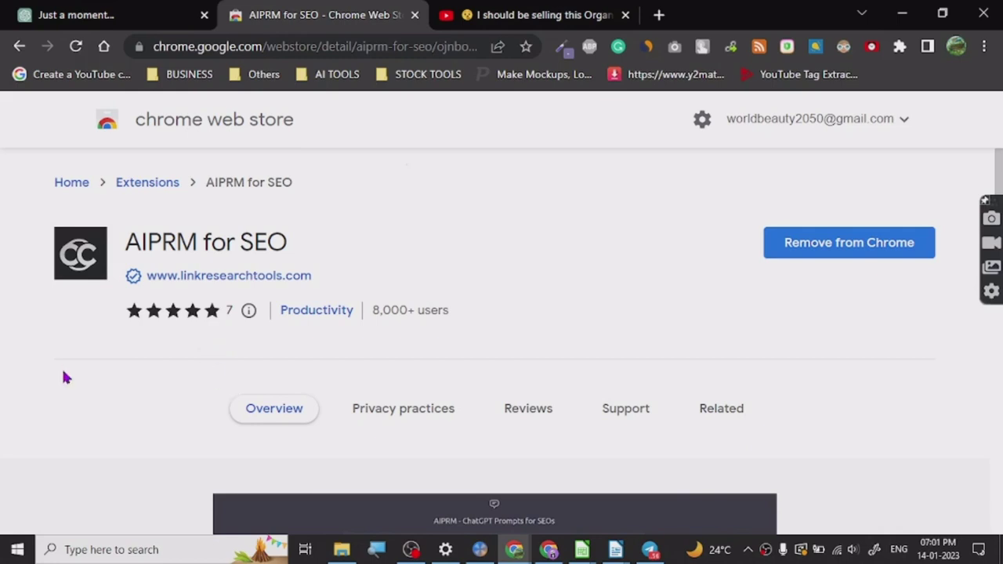
{"action": "scroll", "coordinate": [66, 378], "scroll_direction": "down", "scroll_amount": 2}
{"action": "scroll", "coordinate": [134, 368], "scroll_direction": "down", "scroll_amount": 1}
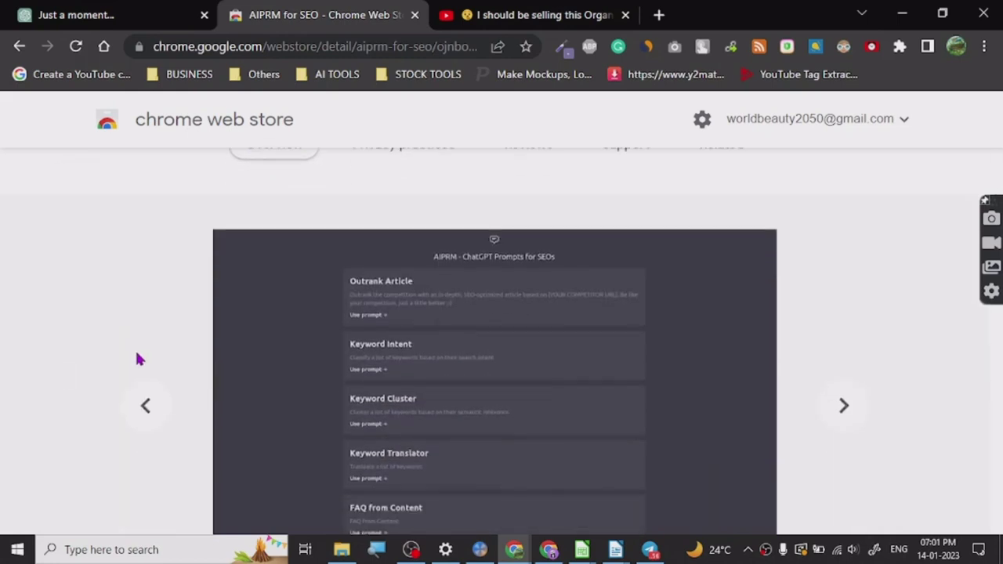
{"action": "scroll", "coordinate": [137, 359], "scroll_direction": "up", "scroll_amount": 3}
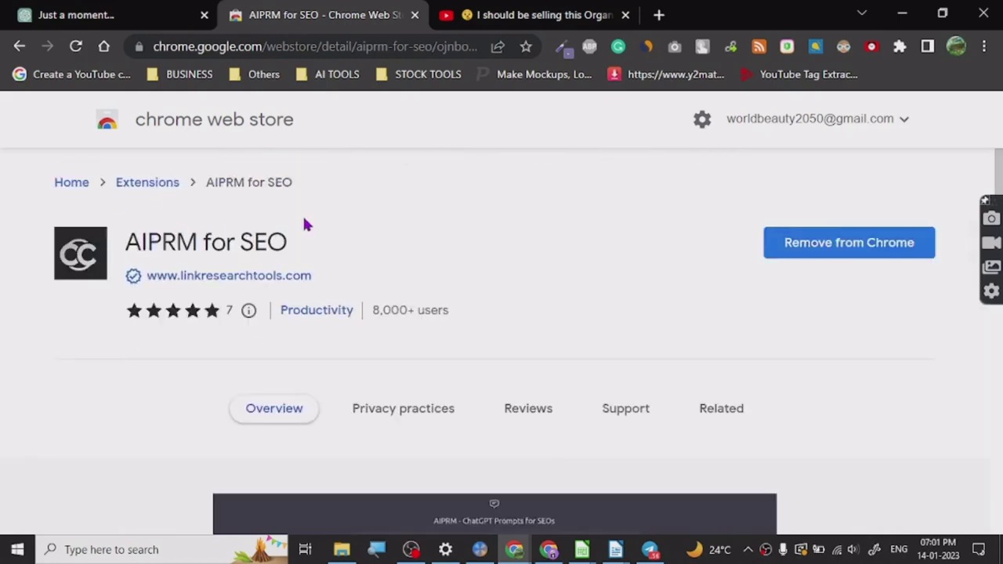
{"action": "left_click_drag", "start_coordinate": [143, 242], "coordinate": [291, 248]}
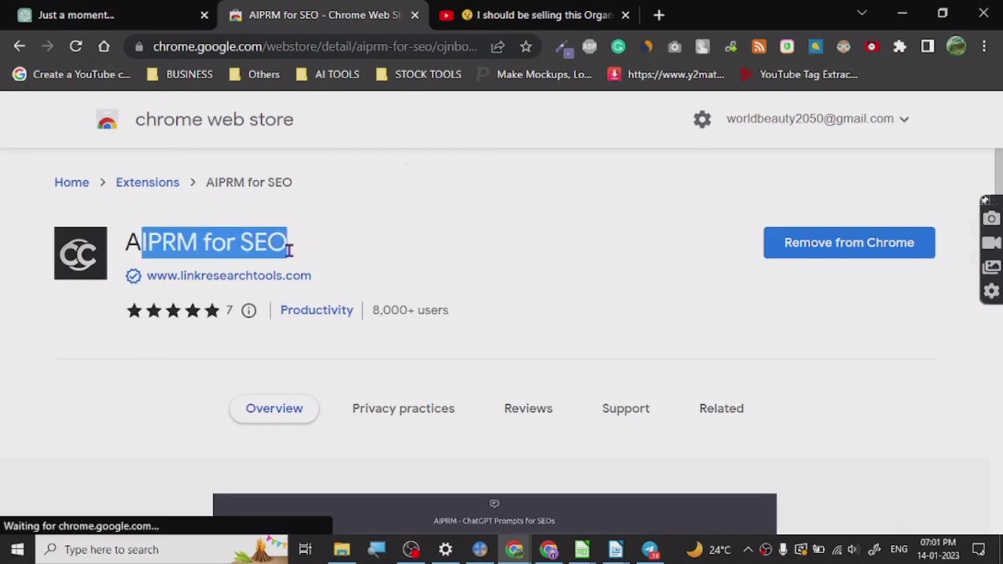
{"action": "left_click", "coordinate": [396, 264]}
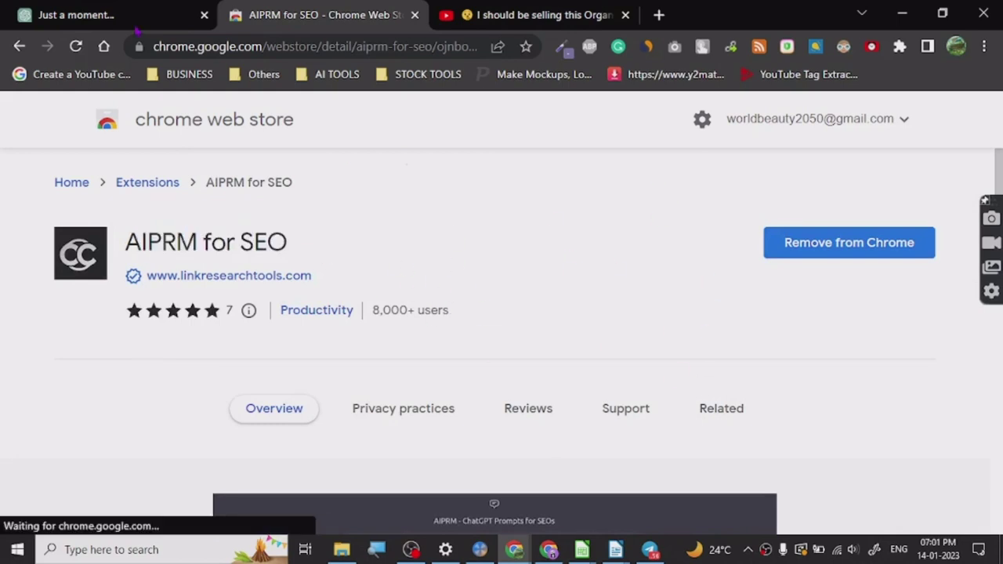
Switch to ChatGPT's new chat and browse AIPRM prompt cards like Add Link to Article and Outrank Article
{"action": "left_click", "coordinate": [48, 9]}
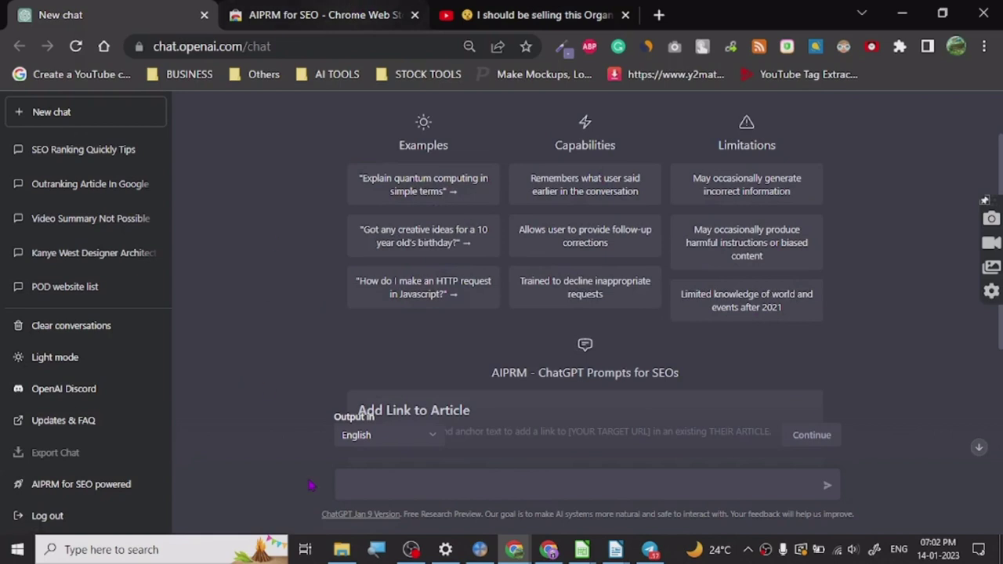
{"action": "scroll", "coordinate": [352, 368], "scroll_direction": "down", "scroll_amount": 3}
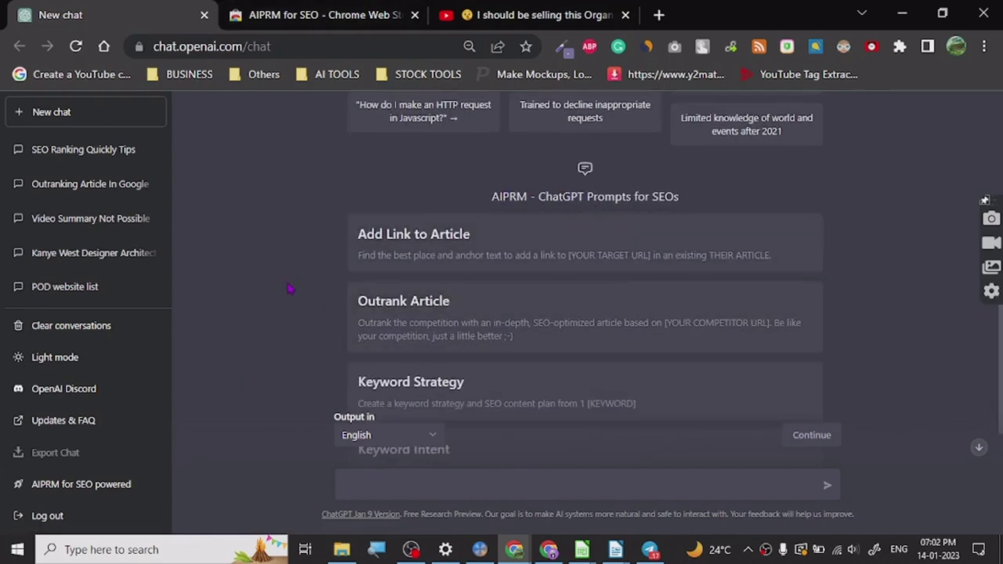
{"action": "scroll", "coordinate": [290, 274], "scroll_direction": "down", "scroll_amount": 3}
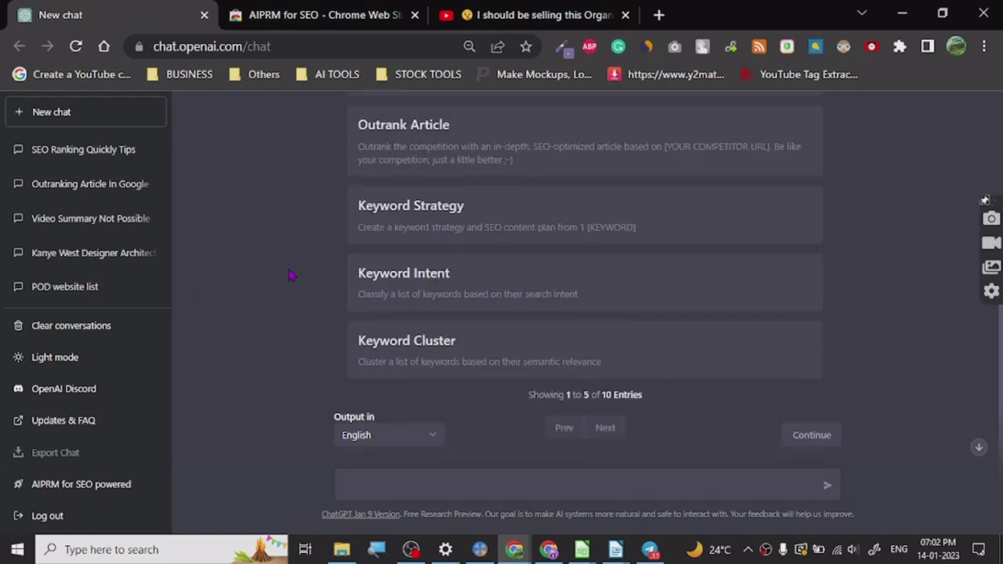
{"action": "scroll", "coordinate": [313, 268], "scroll_direction": "down", "scroll_amount": 1}
{"action": "scroll", "coordinate": [313, 268], "scroll_direction": "up", "scroll_amount": 2}
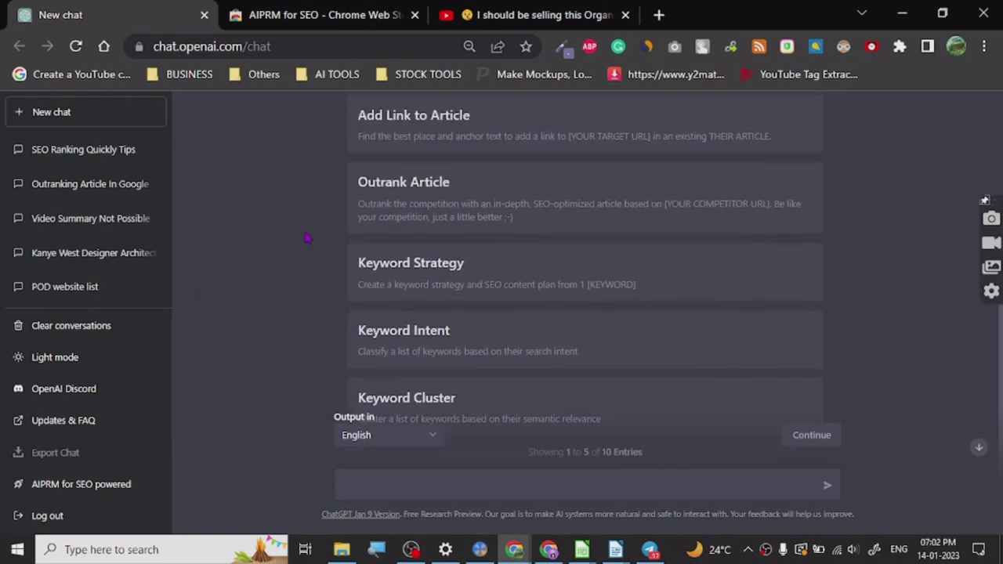
{"action": "scroll", "coordinate": [309, 162], "scroll_direction": "up", "scroll_amount": 1}
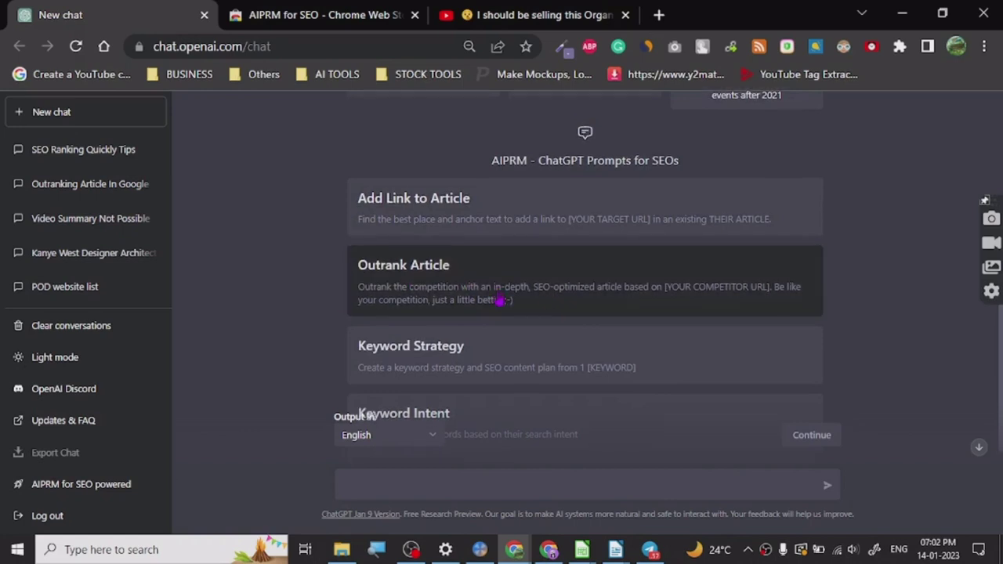
Enter 'Write me some facts abot cats' in the message box and place the cursor inside 'abot'
{"action": "scroll", "coordinate": [499, 303], "scroll_direction": "down", "scroll_amount": 1}
{"action": "scroll", "coordinate": [415, 313], "scroll_direction": "down", "scroll_amount": 1}
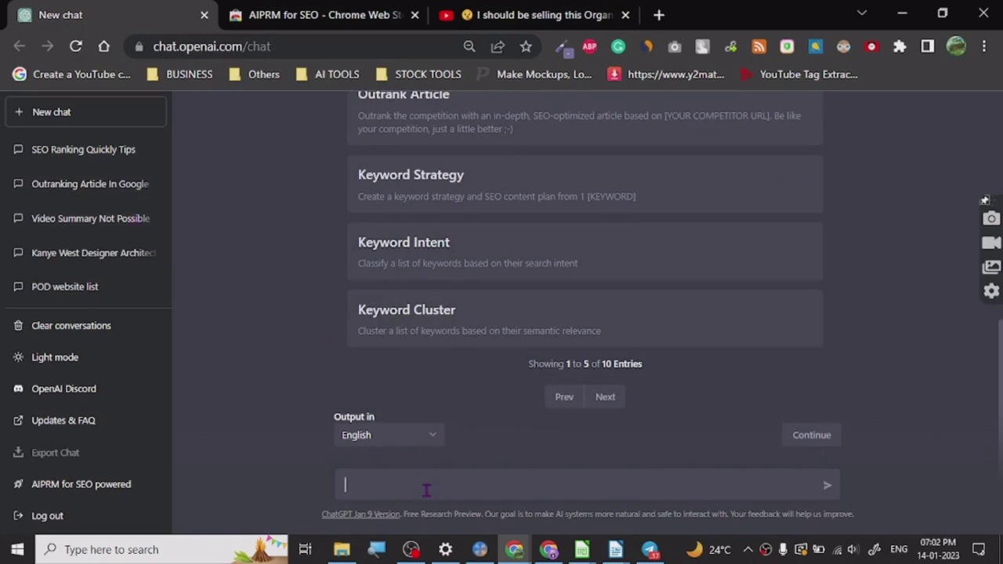
{"action": "type", "text": "Wr"}
{"action": "type", "text": "ite me s"}
{"action": "type", "text": "ome facts a"}
{"action": "type", "text": "bot ca"}
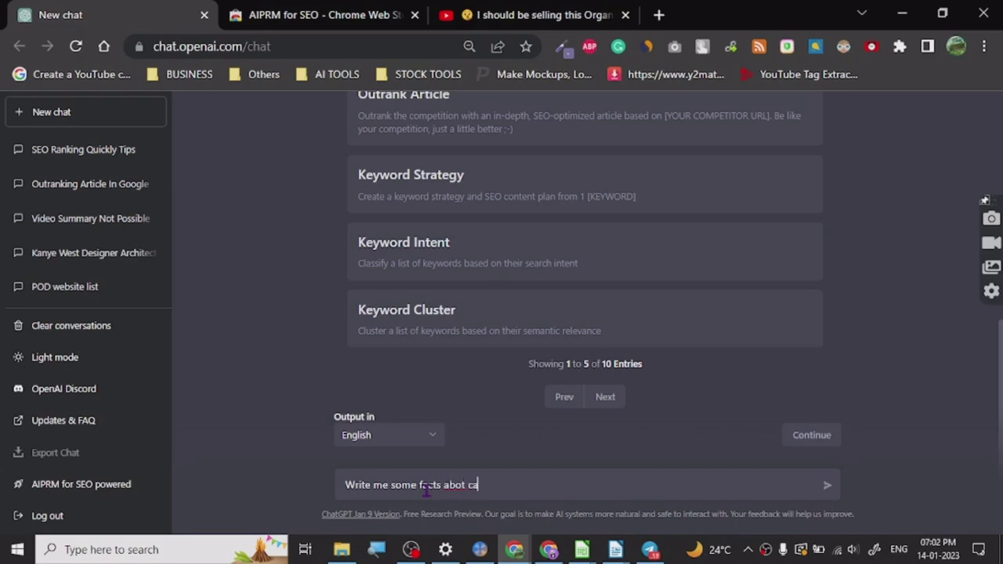
{"action": "type", "text": "ts"}
{"action": "left_click", "coordinate": [452, 485]}
Correct 'abot' to 'about', send the cats prompt, and scroll through the cat-facts reply
{"action": "type", "text": "u"}
{"action": "key", "text": "Return"}
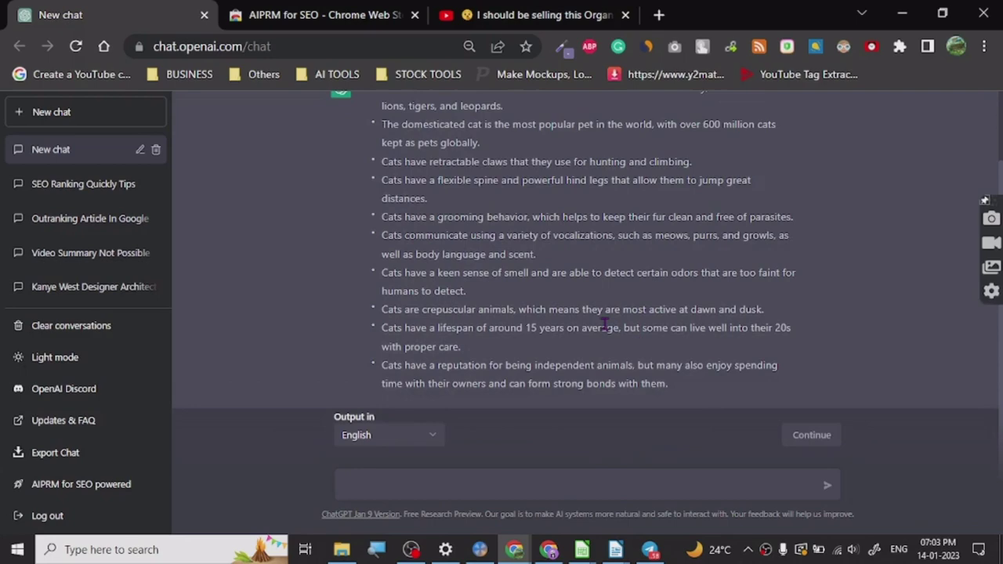
{"action": "scroll", "coordinate": [584, 273], "scroll_direction": "up", "scroll_amount": 1}
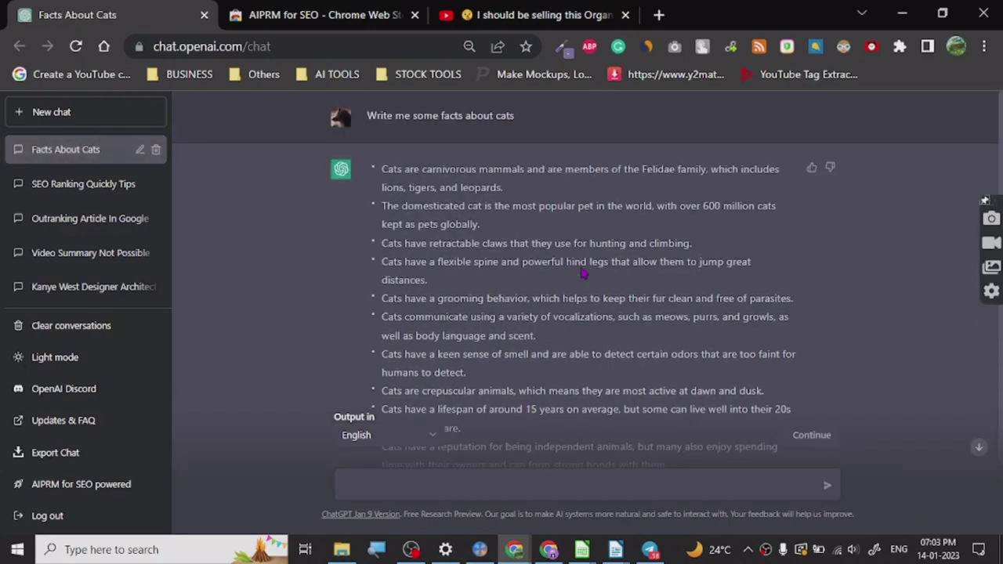
{"action": "scroll", "coordinate": [411, 227], "scroll_direction": "down", "scroll_amount": 1}
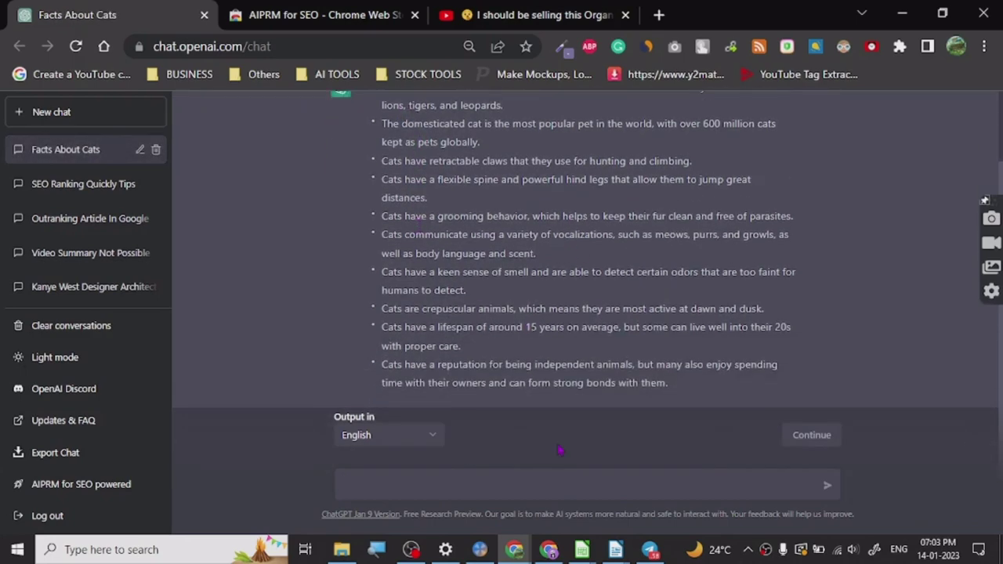
{"action": "scroll", "coordinate": [627, 249], "scroll_direction": "up", "scroll_amount": 1}
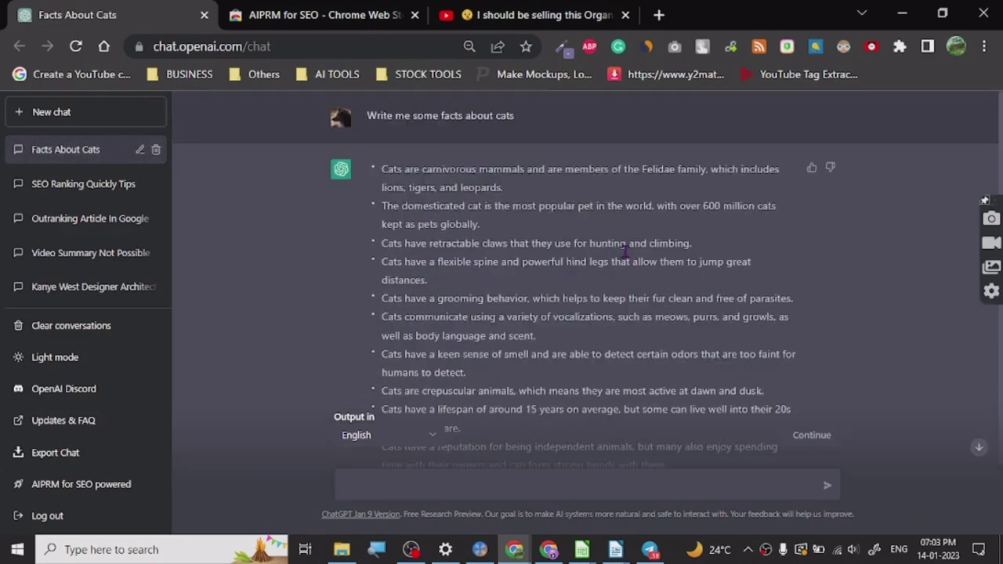
Start a new chat and pick the AIPRM Keyword Strategy prompt template
{"action": "left_click", "coordinate": [119, 125]}
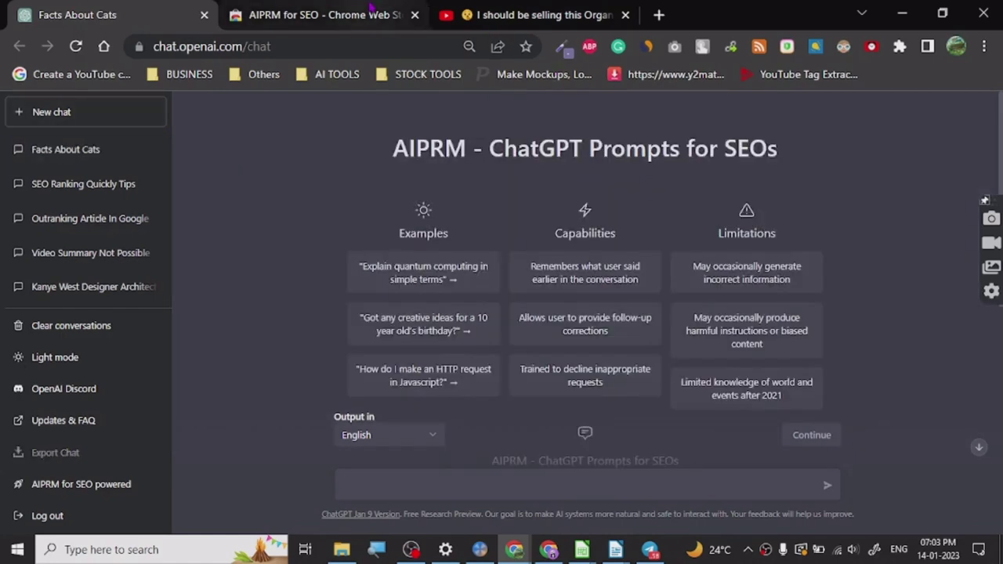
{"action": "scroll", "coordinate": [264, 311], "scroll_direction": "down", "scroll_amount": 2}
{"action": "scroll", "coordinate": [264, 318], "scroll_direction": "down", "scroll_amount": 2}
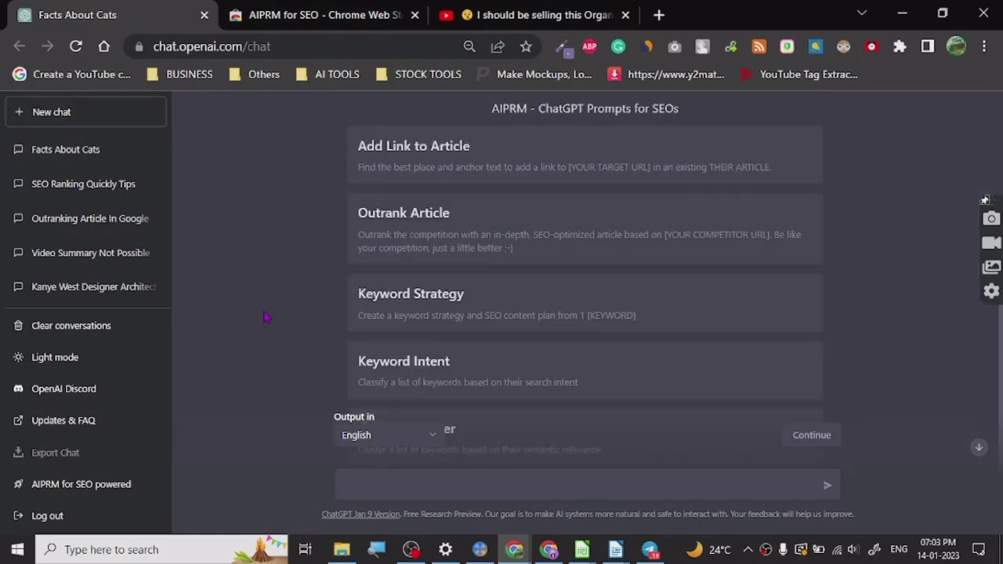
{"action": "scroll", "coordinate": [416, 305], "scroll_direction": "down", "scroll_amount": 2}
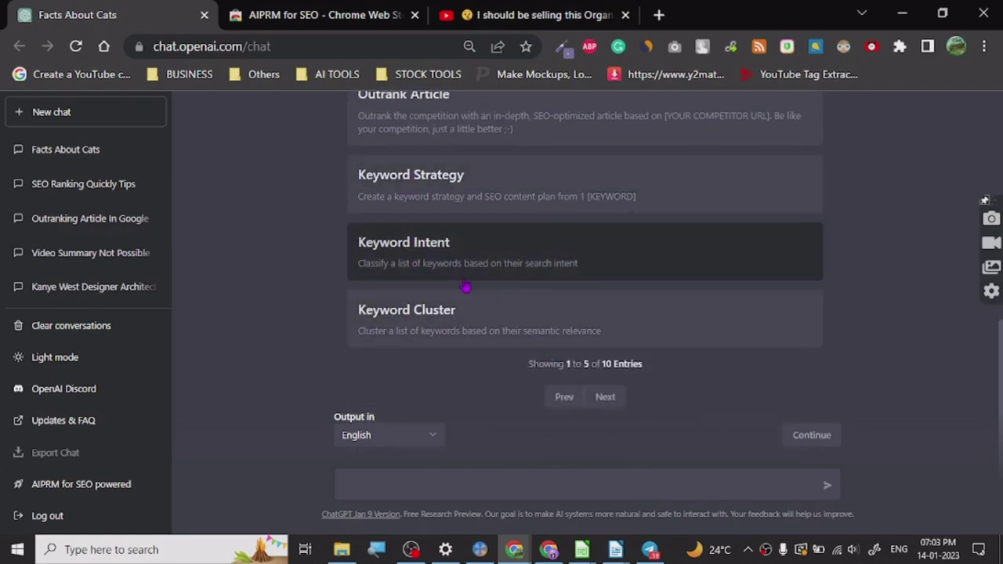
{"action": "left_click", "coordinate": [421, 201]}
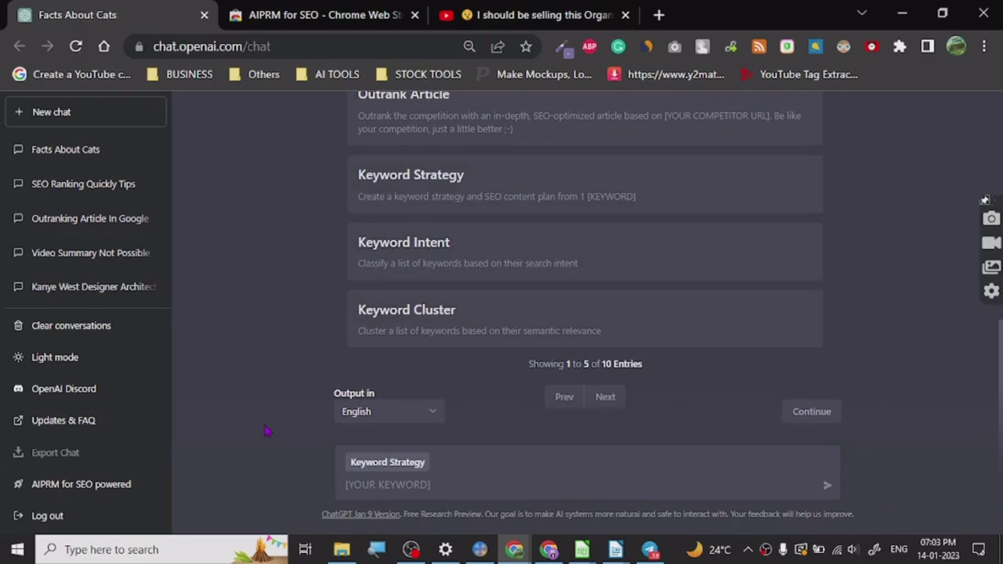
Submit 'custom t-shirt' as the keyword, replacing the earlier 'Print on demand'
{"action": "type", "text": "c"}
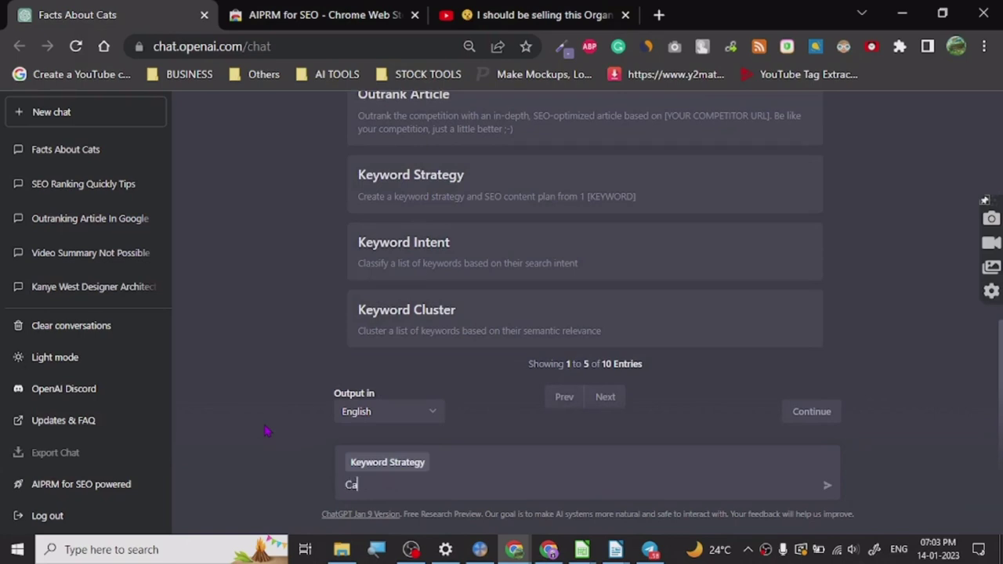
{"action": "key", "text": "BackSpace"}
{"action": "key", "text": "BackSpace"}
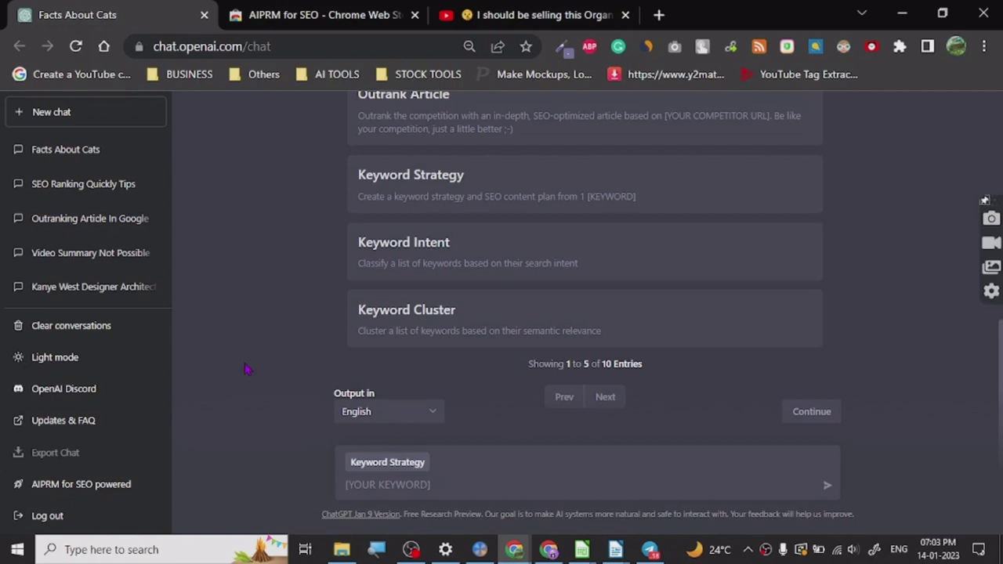
{"action": "type", "text": "Print "}
{"action": "type", "text": "on dema"}
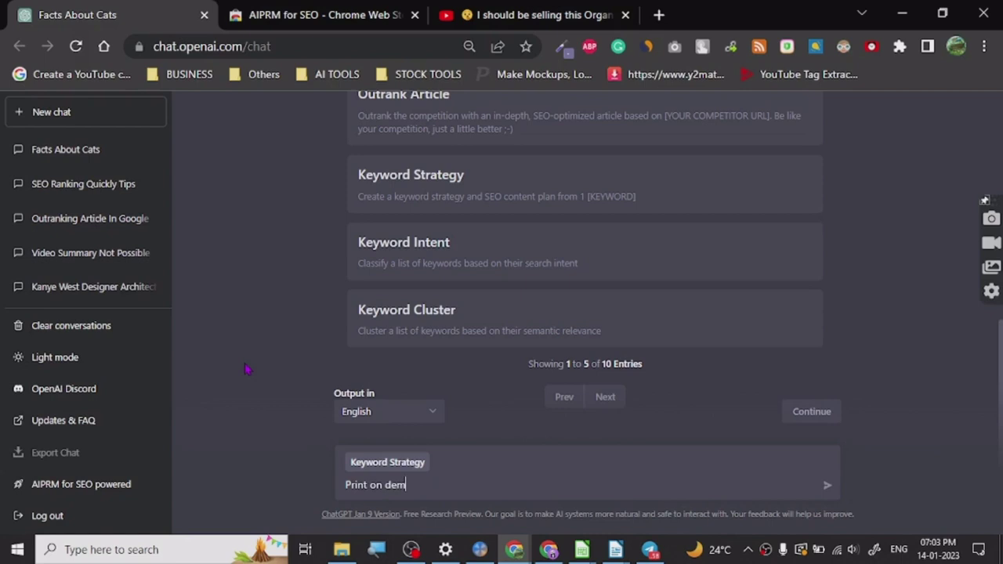
{"action": "type", "text": "nd"}
{"action": "key", "text": "BackSpace"}
{"action": "key", "text": "BackSpace"}
{"action": "key", "text": "BackSpace"}
{"action": "key", "text": "BackSpace"}
{"action": "key", "text": "BackSpace"}
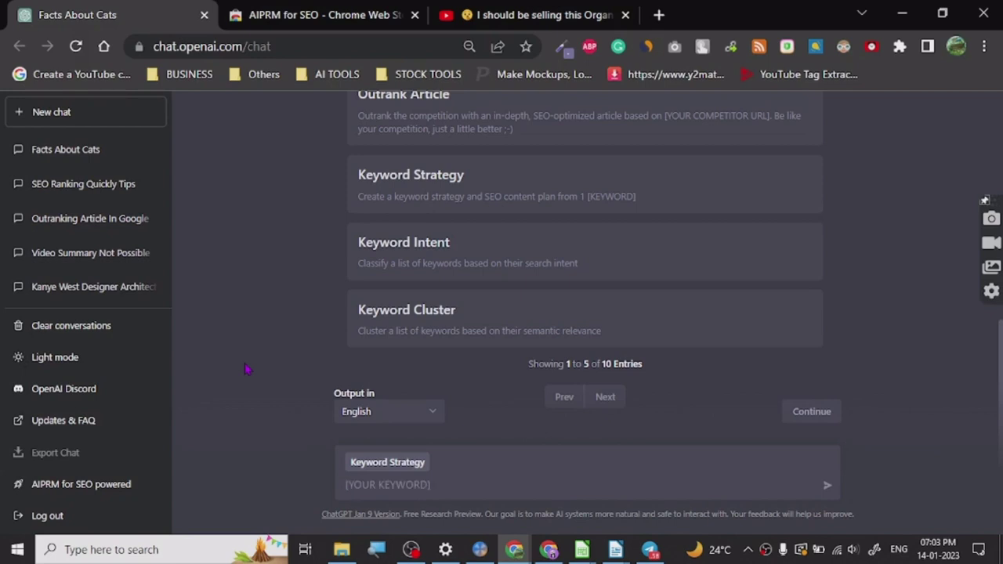
{"action": "type", "text": "cust"}
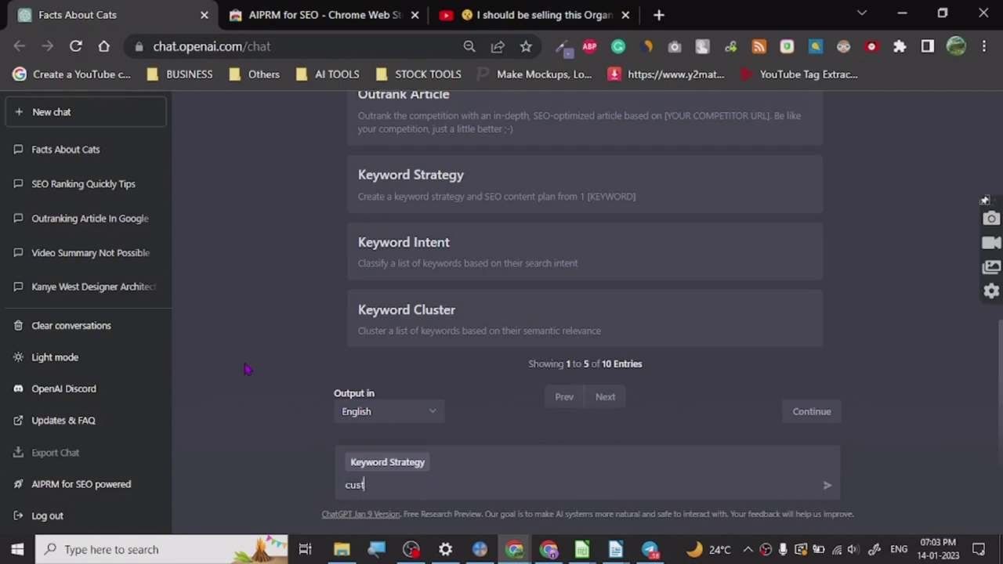
{"action": "type", "text": "om t-shirt"}
{"action": "key", "text": "Return"}
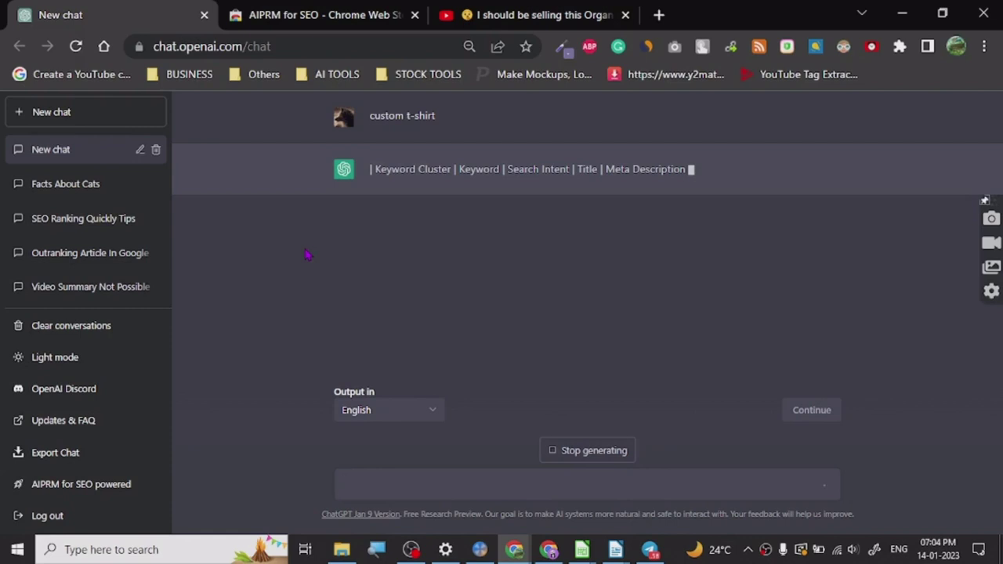
Continue then stop the header-only reply, and delete the custom t-shirt chat
{"action": "left_click", "coordinate": [805, 413]}
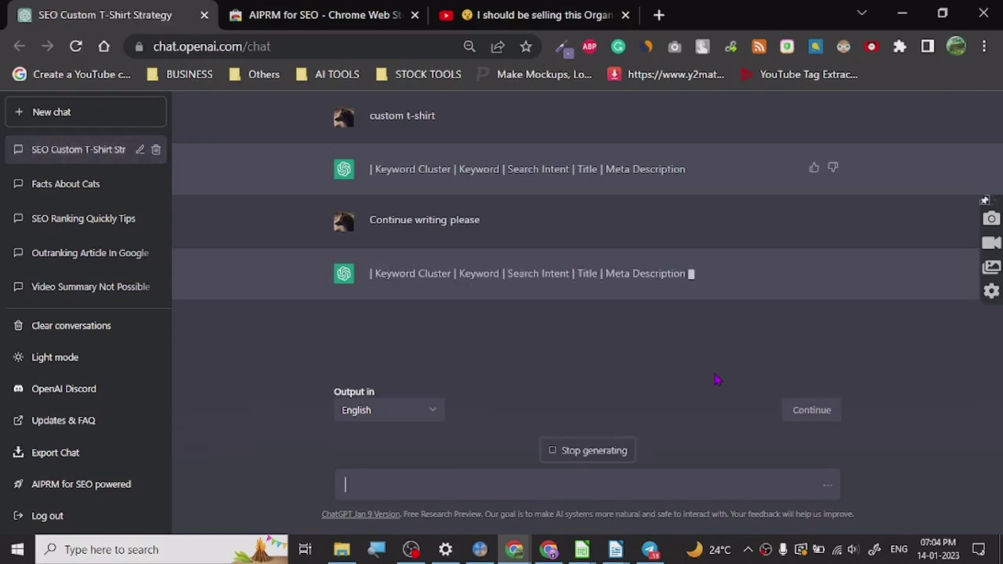
{"action": "left_click", "coordinate": [593, 453]}
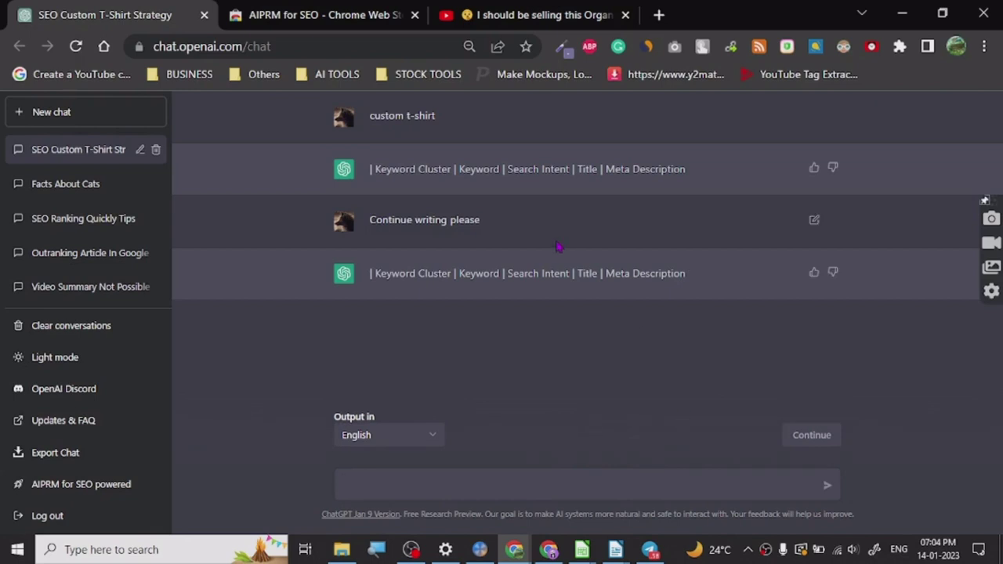
{"action": "left_click", "coordinate": [141, 152]}
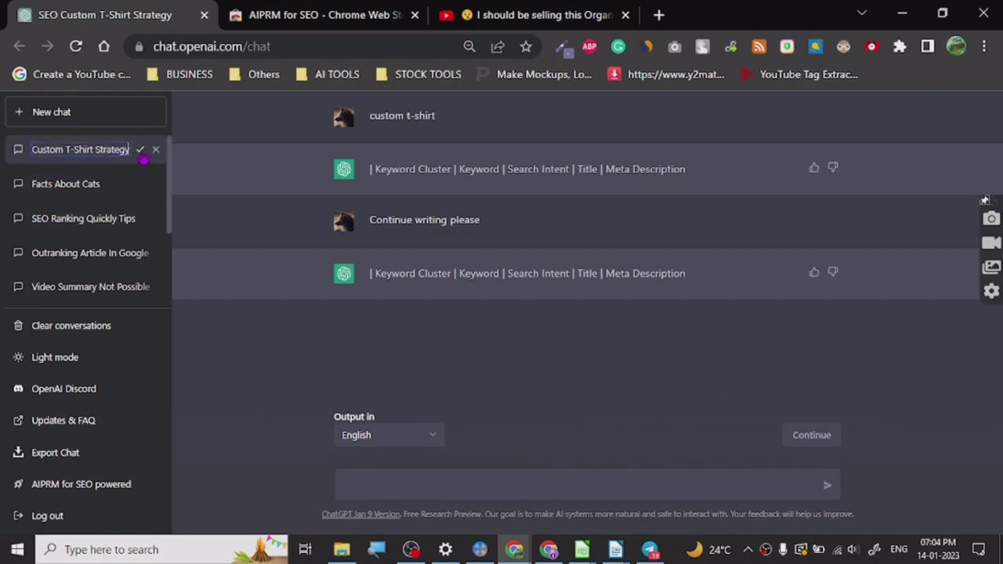
{"action": "left_click", "coordinate": [151, 156]}
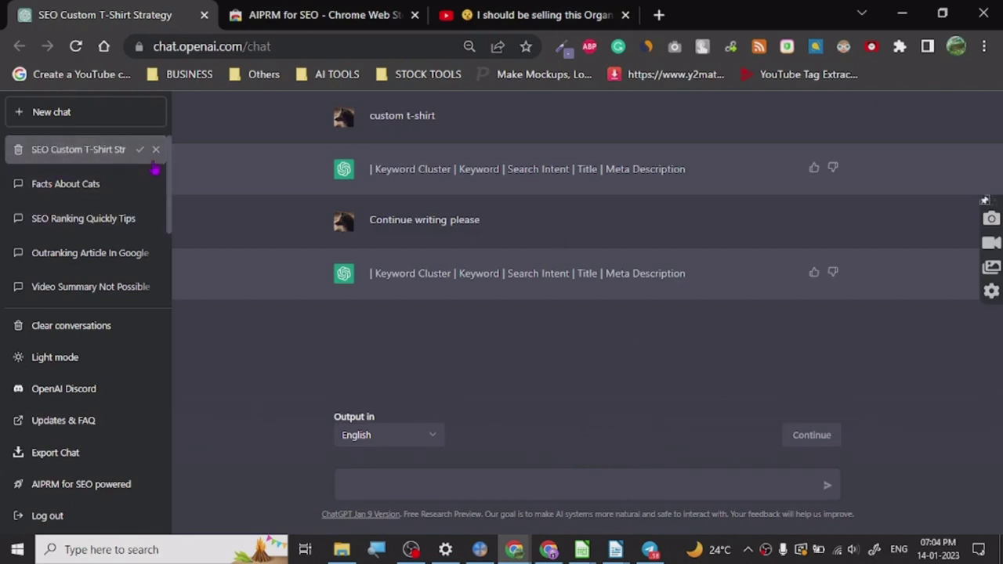
{"action": "left_click", "coordinate": [155, 156]}
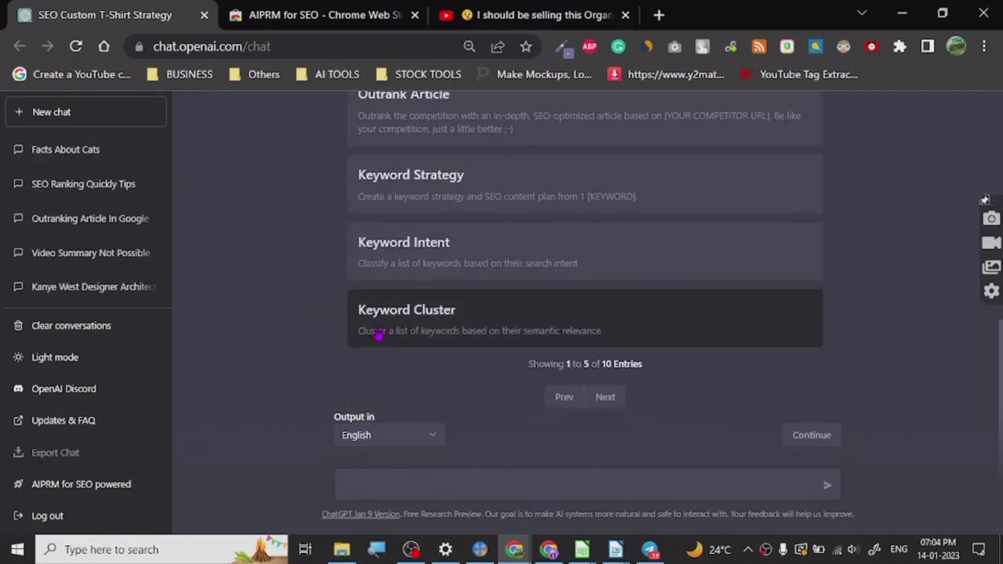
Run the AIPRM Keyword Strategy prompt with the keyword 'Custom shirt'
{"action": "left_click", "coordinate": [396, 198]}
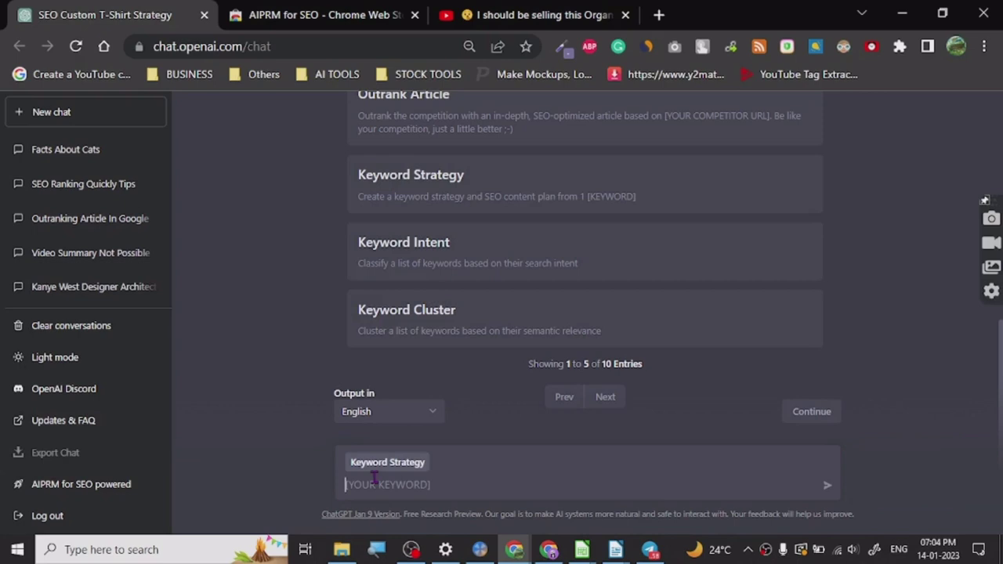
{"action": "type", "text": "c"}
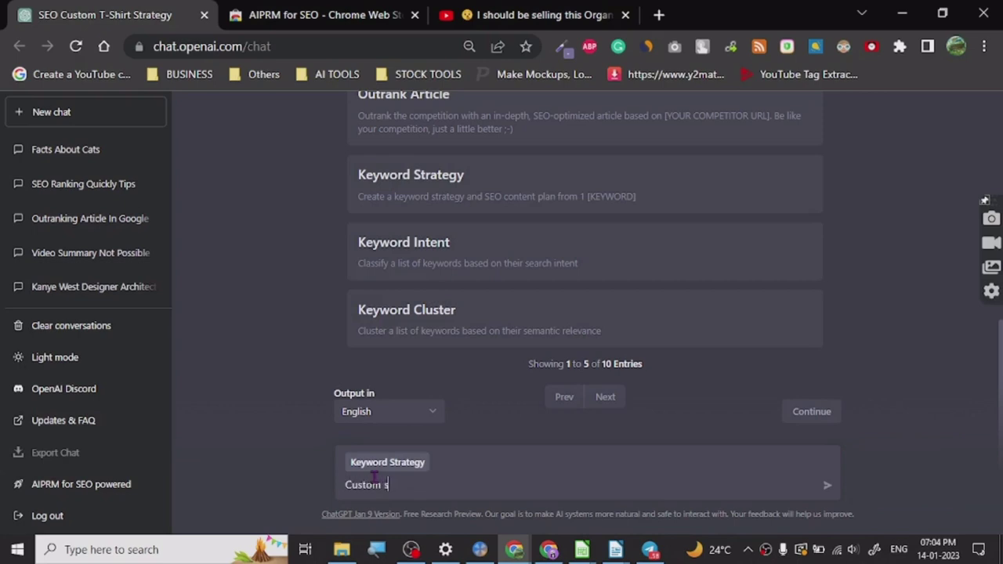
{"action": "key", "text": "Return"}
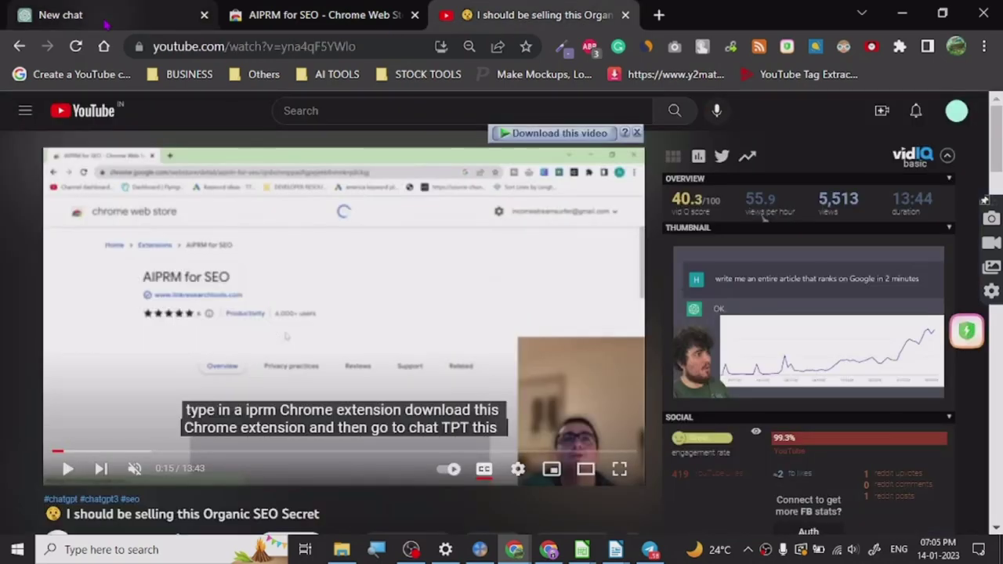
{"action": "left_click", "coordinate": [105, 25]}
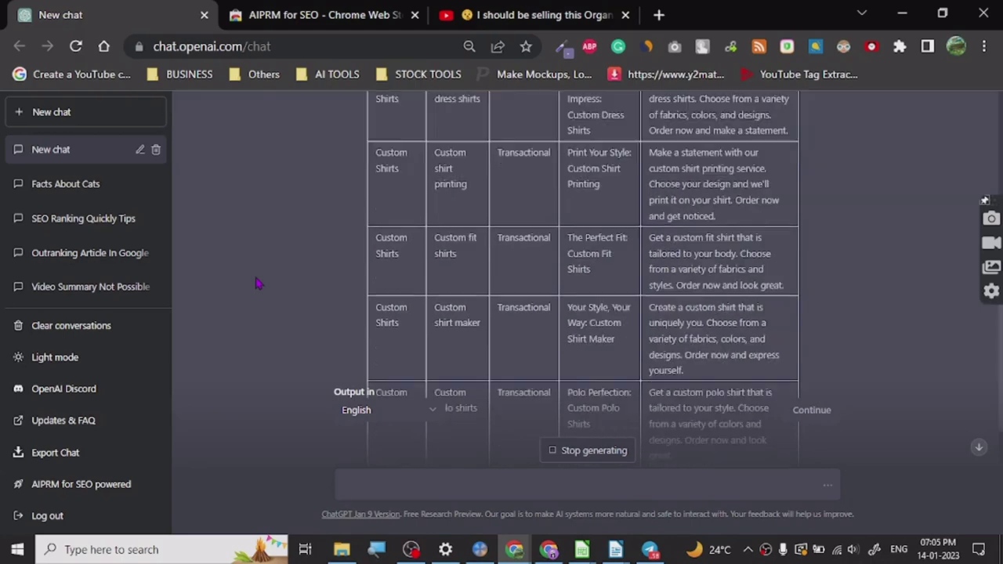
Scroll through the Custom Shirts keyword table through the custom embroidered shirts row
{"action": "scroll", "coordinate": [258, 284], "scroll_direction": "up", "scroll_amount": 3}
{"action": "scroll", "coordinate": [258, 284], "scroll_direction": "up", "scroll_amount": 1}
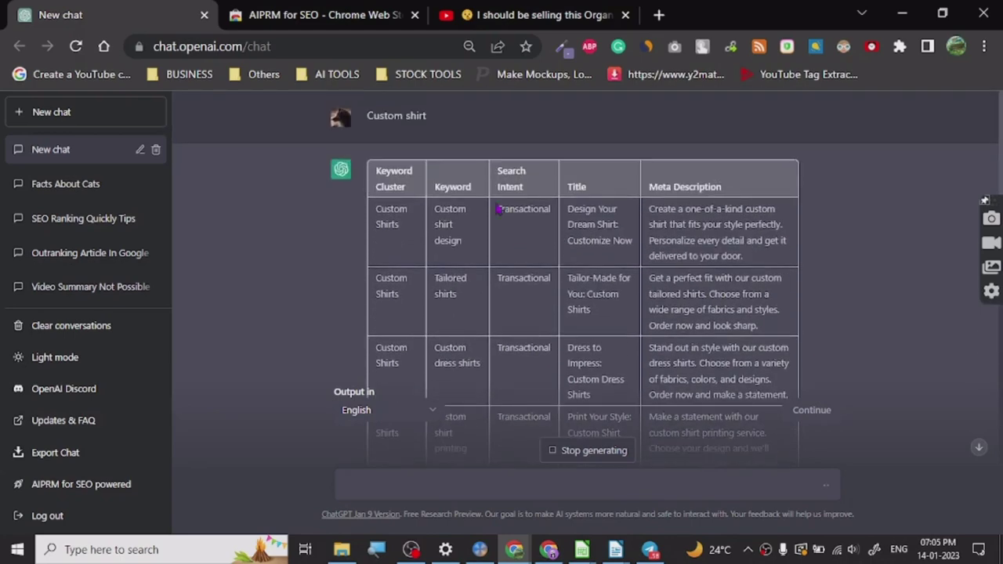
{"action": "scroll", "coordinate": [317, 268], "scroll_direction": "down", "scroll_amount": 2}
{"action": "scroll", "coordinate": [318, 268], "scroll_direction": "down", "scroll_amount": 3}
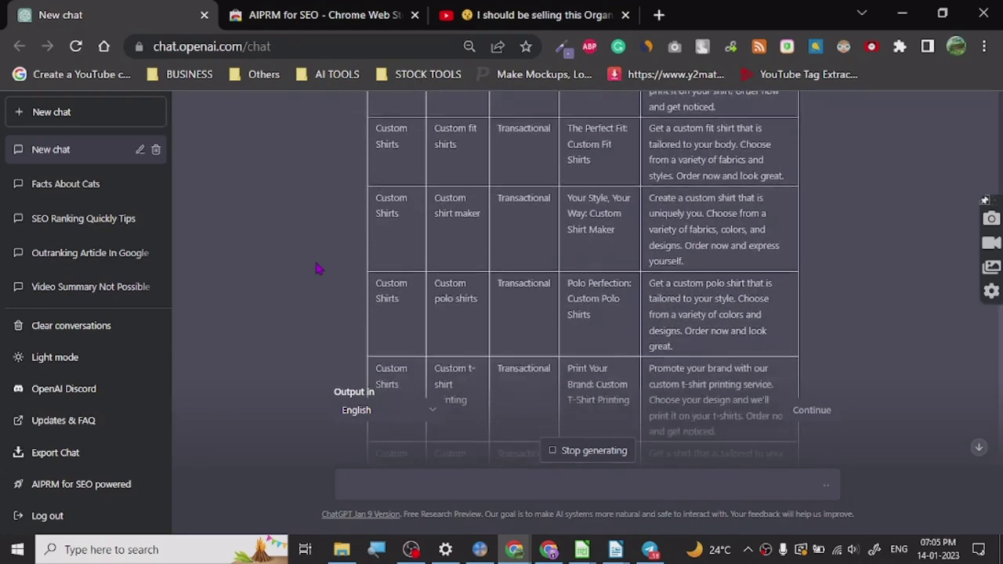
{"action": "scroll", "coordinate": [317, 268], "scroll_direction": "down", "scroll_amount": 2}
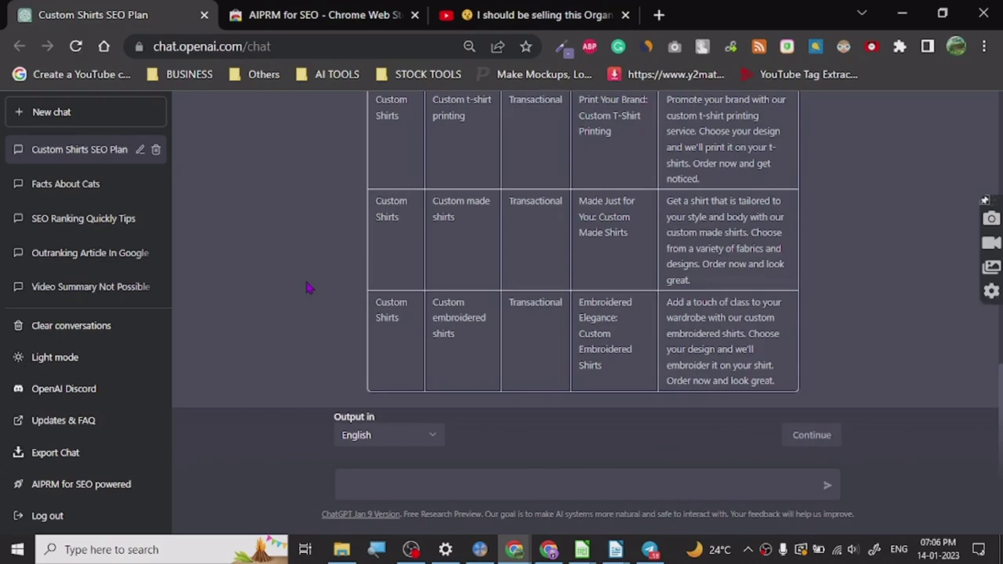
{"action": "scroll", "coordinate": [308, 287], "scroll_direction": "up", "scroll_amount": 3}
{"action": "scroll", "coordinate": [308, 287], "scroll_direction": "up", "scroll_amount": 3}
{"action": "scroll", "coordinate": [308, 287], "scroll_direction": "up", "scroll_amount": 4}
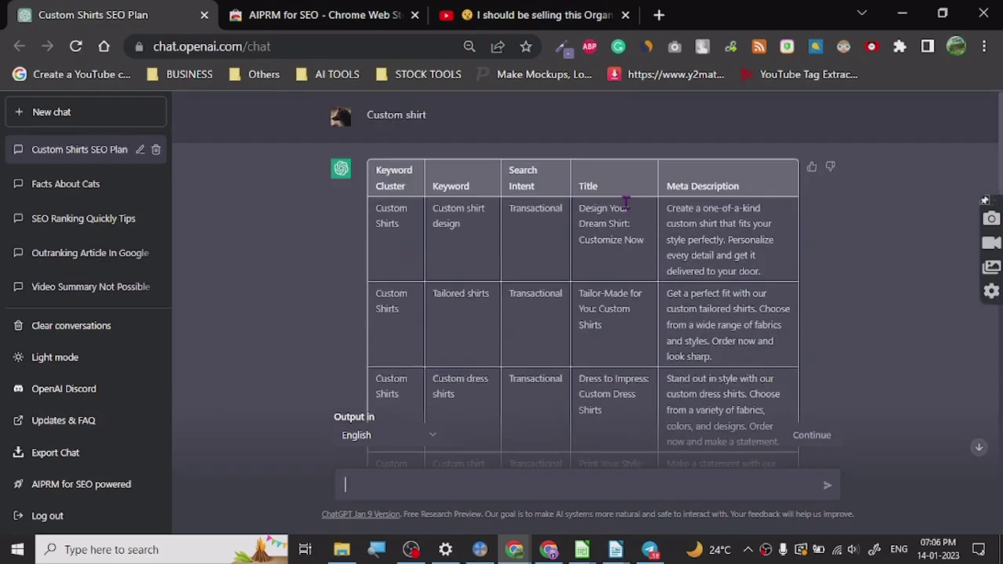
{"action": "scroll", "coordinate": [496, 278], "scroll_direction": "down", "scroll_amount": 3}
{"action": "scroll", "coordinate": [493, 283], "scroll_direction": "down", "scroll_amount": 4}
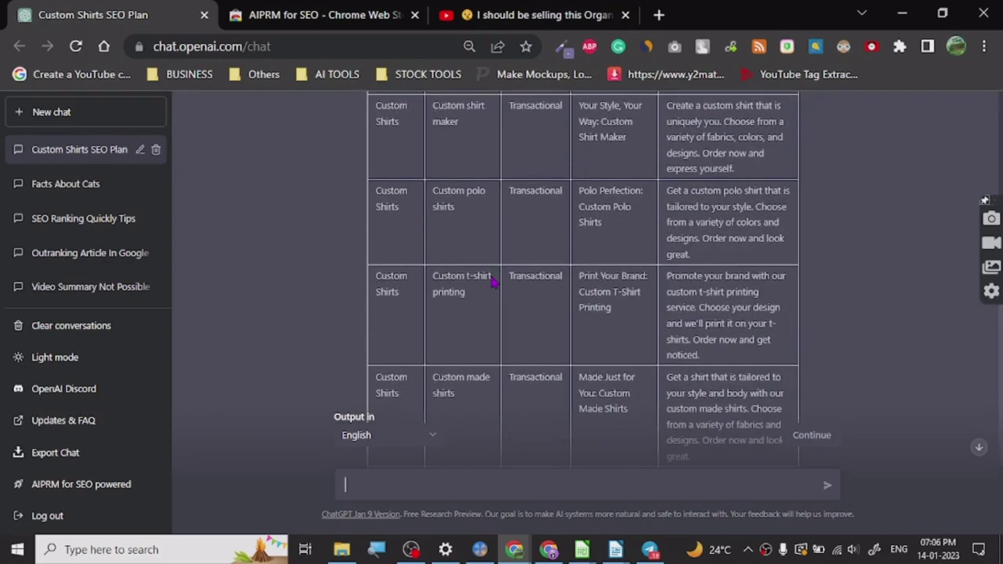
{"action": "scroll", "coordinate": [517, 303], "scroll_direction": "up", "scroll_amount": 5}
{"action": "scroll", "coordinate": [519, 305], "scroll_direction": "up", "scroll_amount": 1}
{"action": "scroll", "coordinate": [518, 305], "scroll_direction": "up", "scroll_amount": 2}
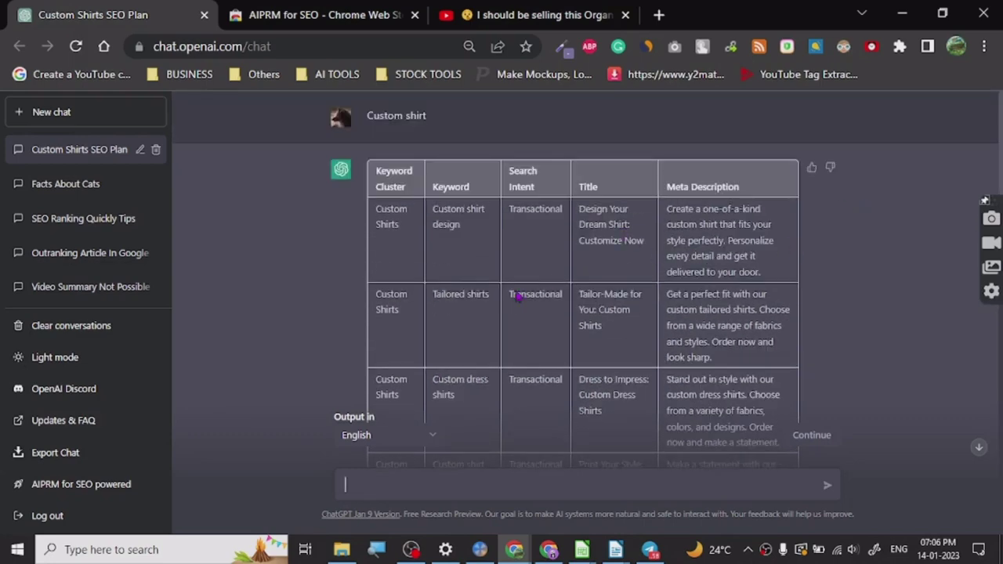
{"action": "scroll", "coordinate": [517, 294], "scroll_direction": "down", "scroll_amount": 5}
{"action": "scroll", "coordinate": [506, 258], "scroll_direction": "down", "scroll_amount": 2}
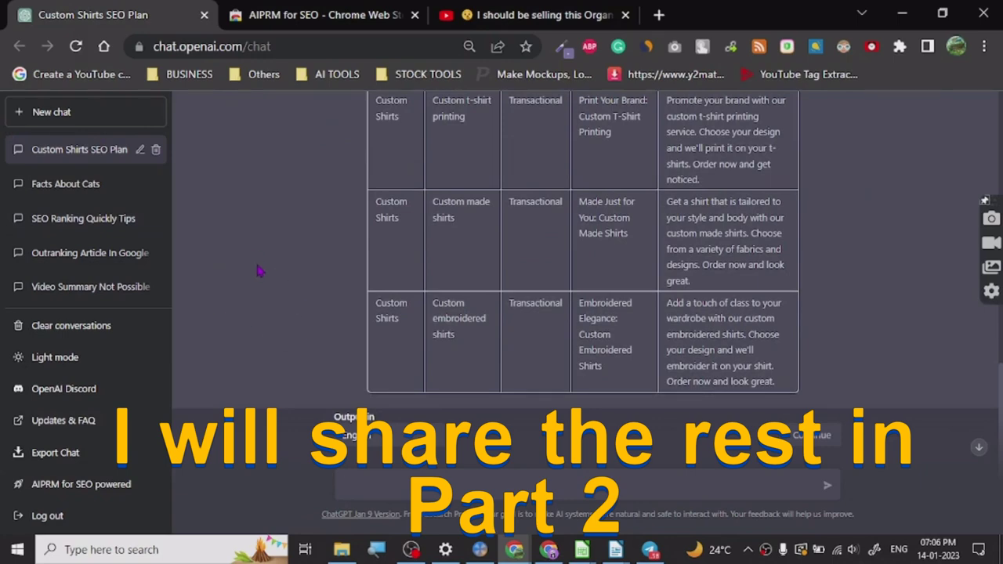
Scroll through the Custom Shirts SEO Plan table for a final review
{"action": "scroll", "coordinate": [259, 271], "scroll_direction": "up", "scroll_amount": 1}
{"action": "scroll", "coordinate": [262, 270], "scroll_direction": "up", "scroll_amount": 1}
{"action": "scroll", "coordinate": [266, 270], "scroll_direction": "up", "scroll_amount": 2}
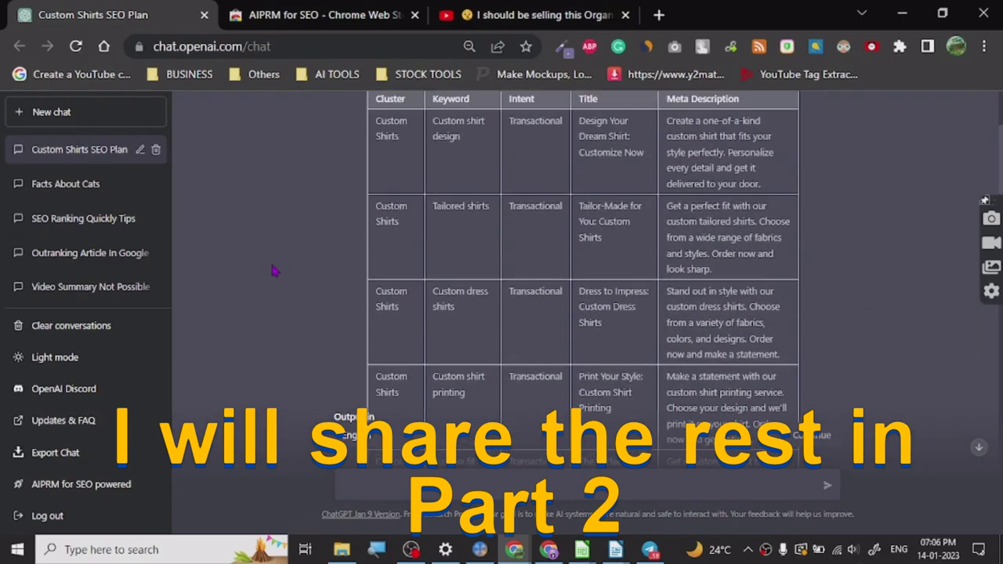
{"action": "scroll", "coordinate": [274, 270], "scroll_direction": "up", "scroll_amount": 1}
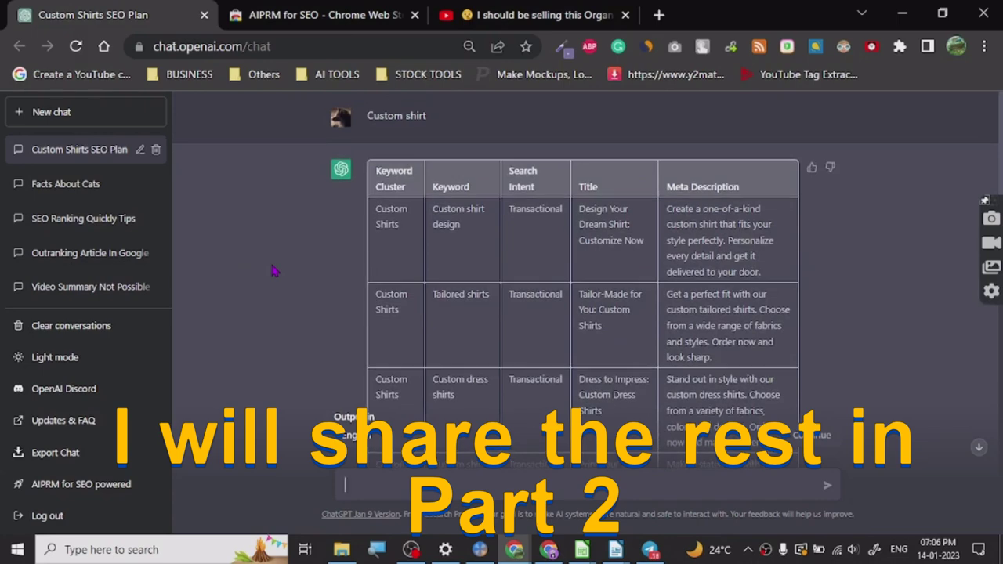
{"action": "scroll", "coordinate": [274, 270], "scroll_direction": "down", "scroll_amount": 2}
{"action": "scroll", "coordinate": [274, 270], "scroll_direction": "down", "scroll_amount": 2}
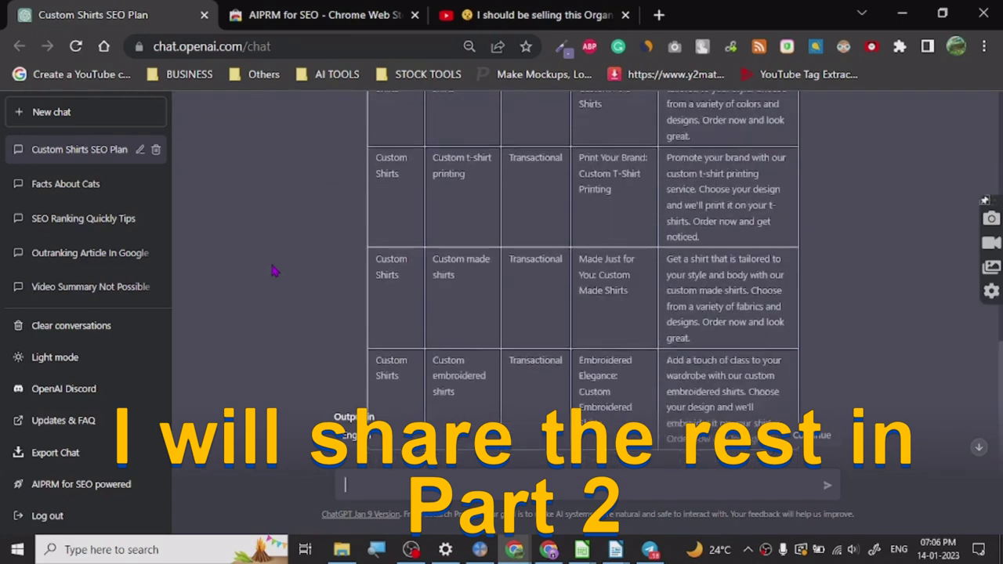
{"action": "scroll", "coordinate": [274, 271], "scroll_direction": "down", "scroll_amount": 1}
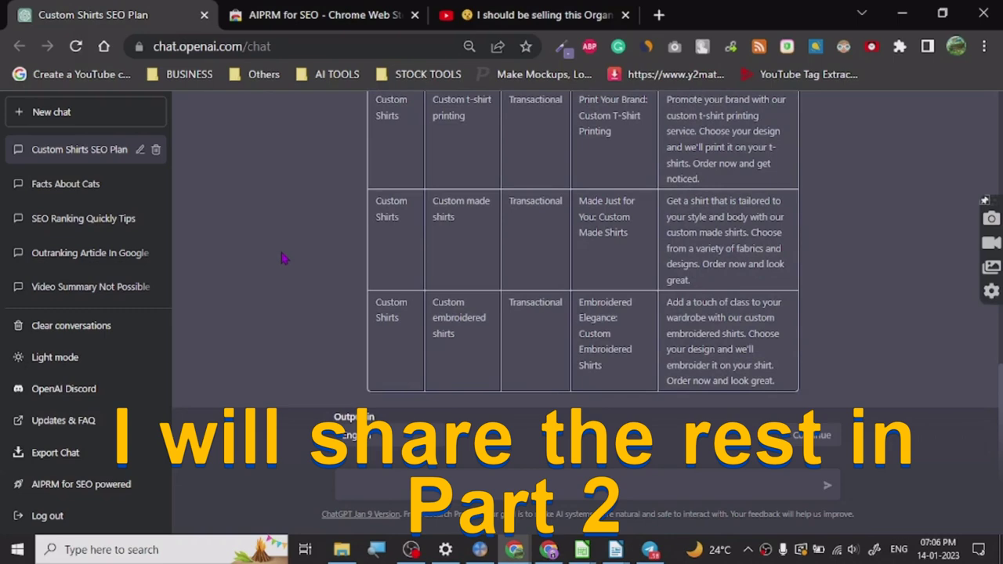
{"action": "scroll", "coordinate": [284, 259], "scroll_direction": "up", "scroll_amount": 2}
{"action": "scroll", "coordinate": [284, 258], "scroll_direction": "up", "scroll_amount": 3}
{"action": "scroll", "coordinate": [283, 259], "scroll_direction": "up", "scroll_amount": 3}
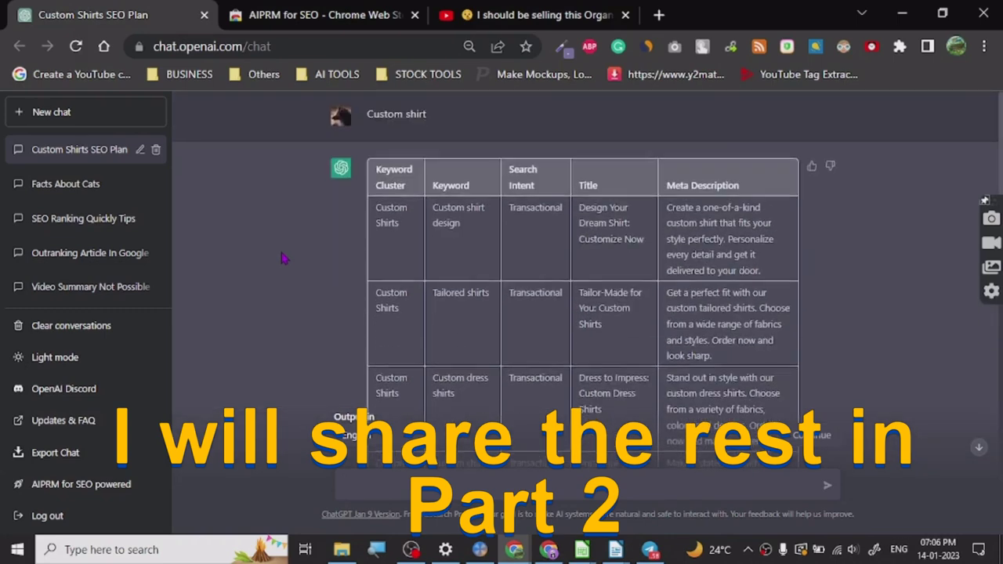
{"action": "scroll", "coordinate": [284, 258], "scroll_direction": "down", "scroll_amount": 1}
Start a new empty chat, then open a fresh blank browser tab
{"action": "left_click", "coordinate": [69, 125]}
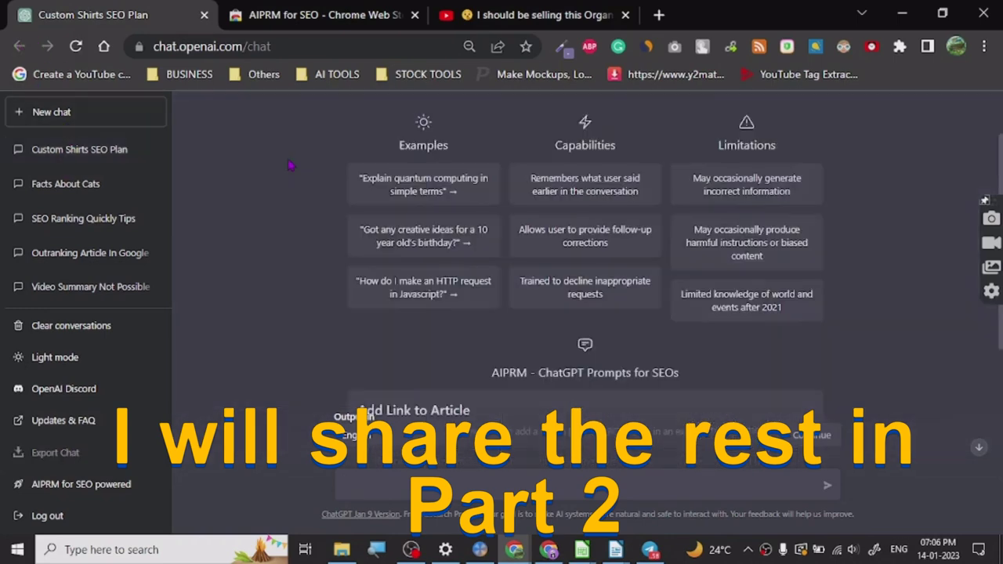
{"action": "scroll", "coordinate": [321, 259], "scroll_direction": "down", "scroll_amount": 1}
{"action": "scroll", "coordinate": [321, 258], "scroll_direction": "down", "scroll_amount": 4}
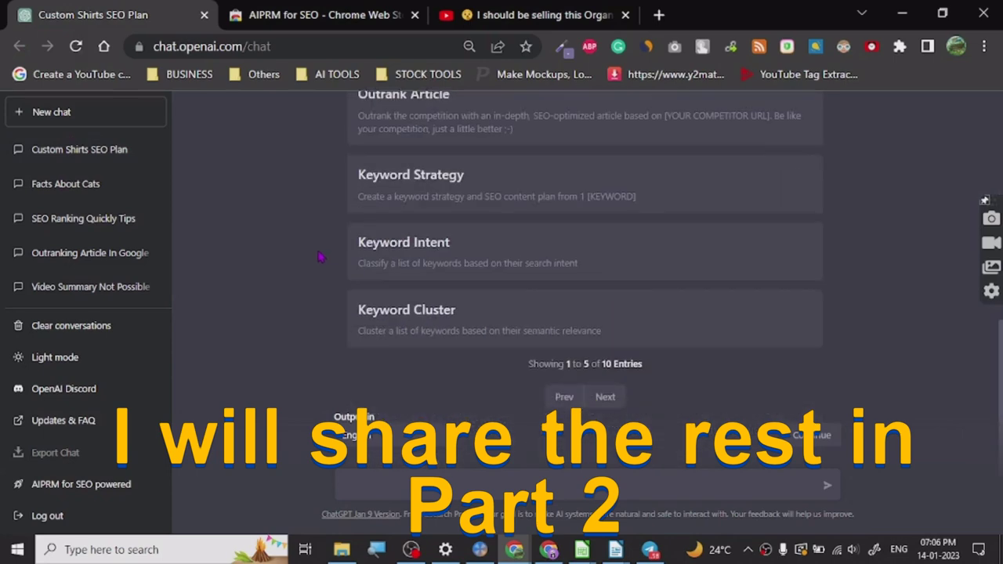
{"action": "scroll", "coordinate": [322, 257], "scroll_direction": "up", "scroll_amount": 3}
{"action": "scroll", "coordinate": [321, 257], "scroll_direction": "down", "scroll_amount": 1}
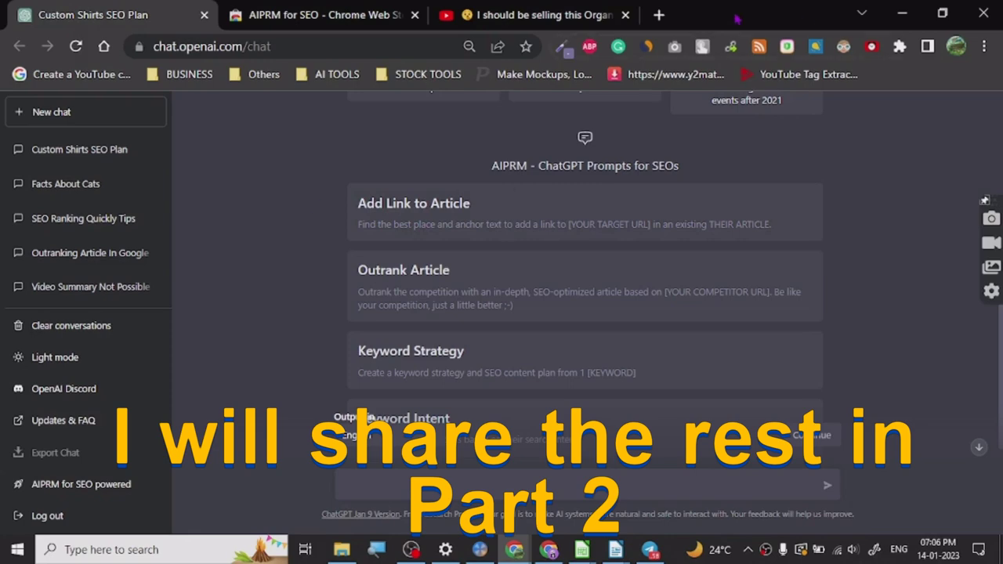
{"action": "left_click", "coordinate": [658, 15]}
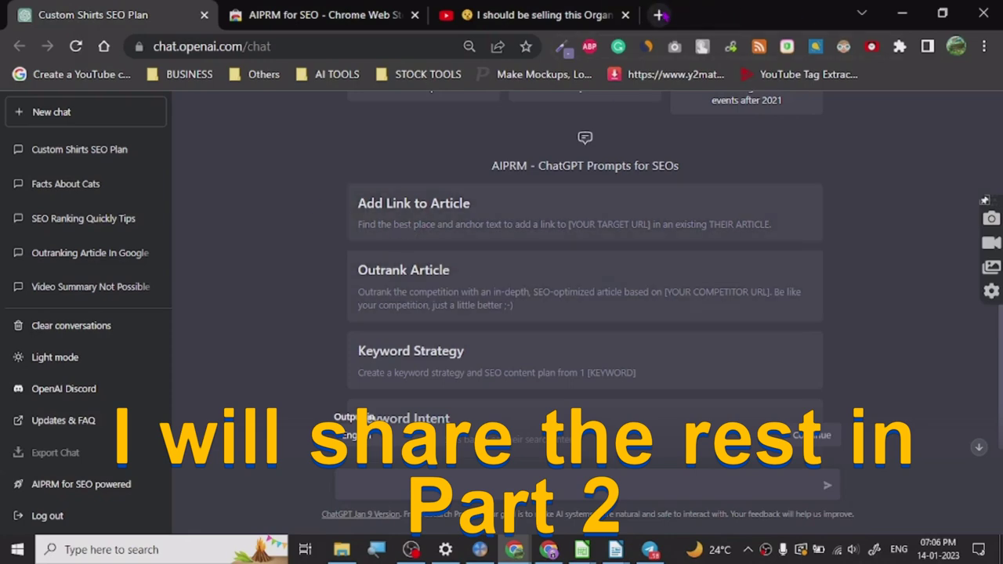